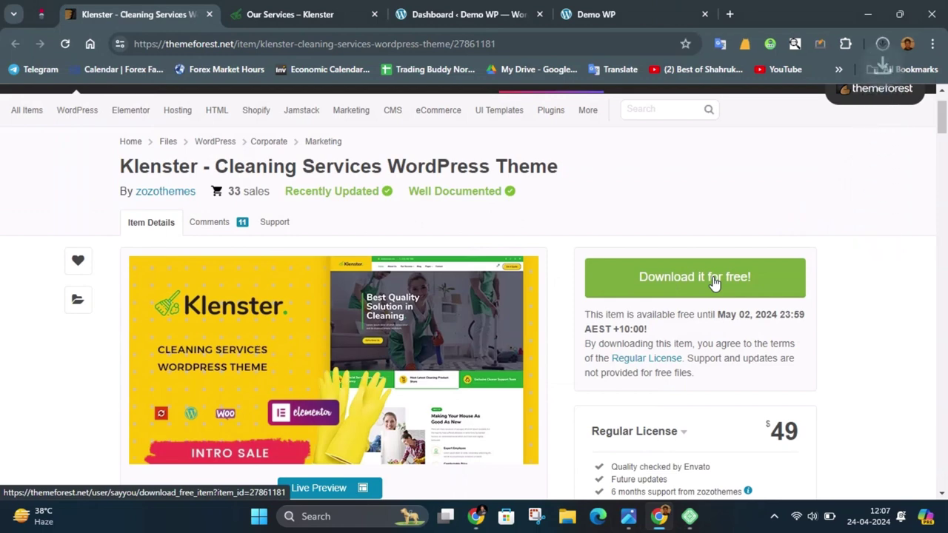
Step: Find the downloaded Klenster theme zip in the Downloads folder and extract it to the default destination
left_click(888, 45)
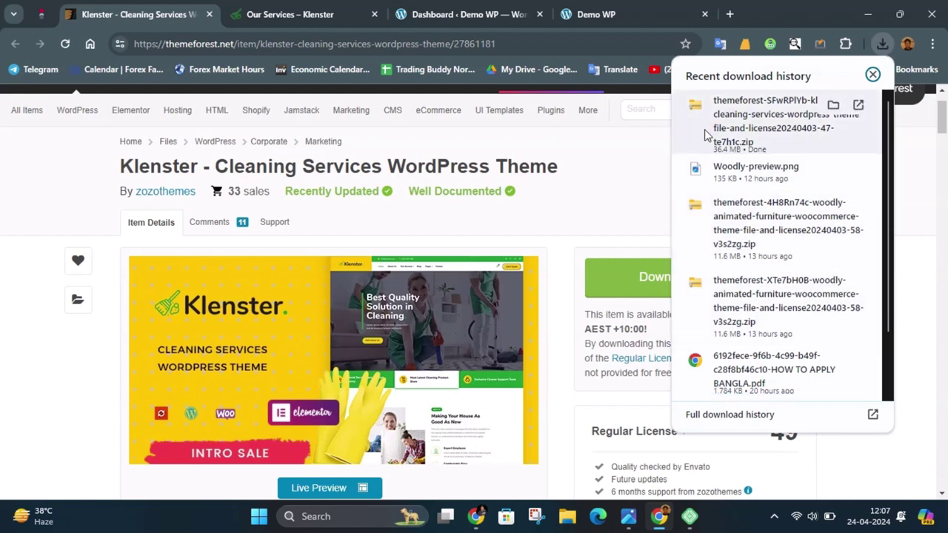
left_click(833, 104)
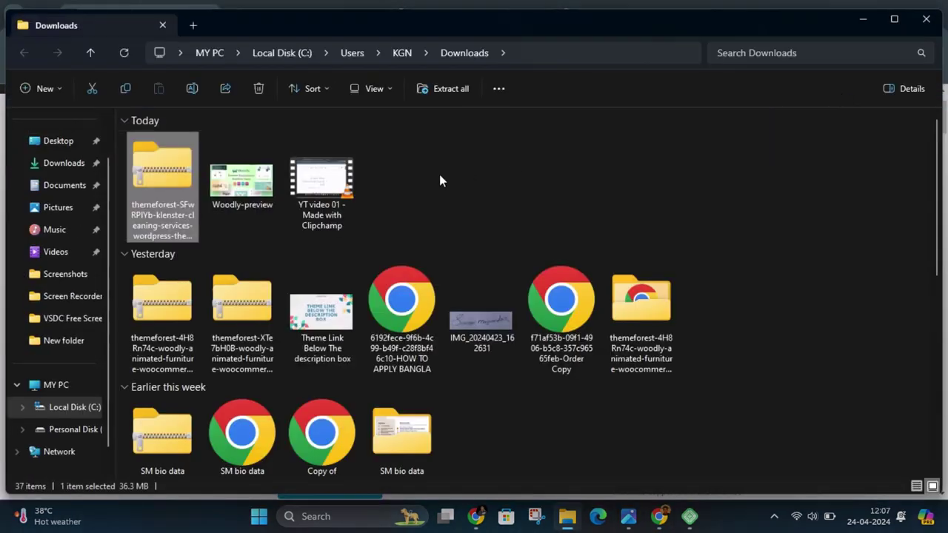
right_click(170, 190)
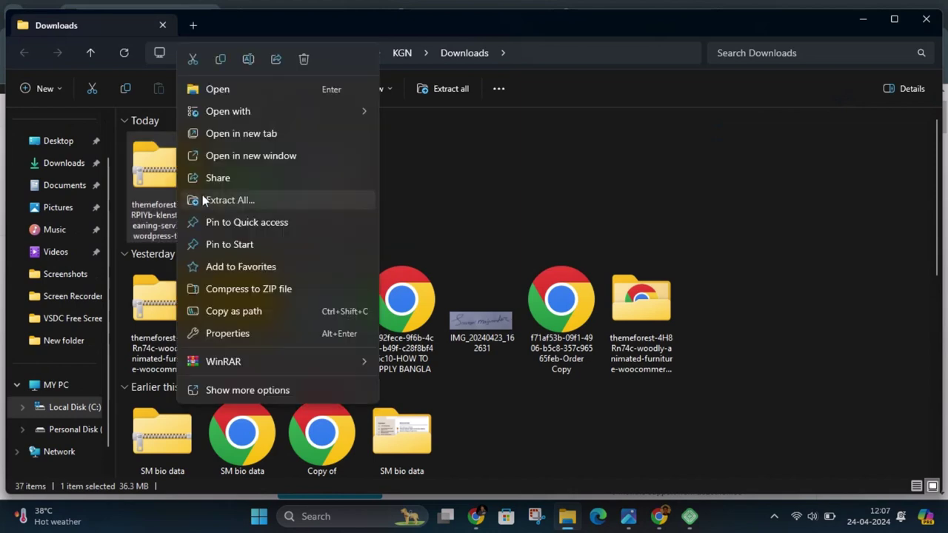
left_click(202, 200)
left_click(598, 391)
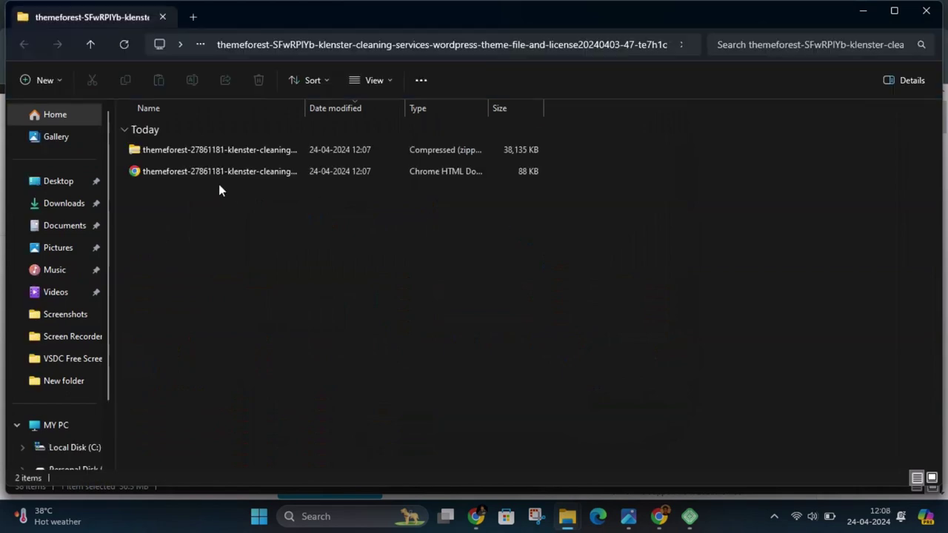
Step: Extract the inner themeforest-27861181-klenster-cleaning-services-wordpress-theme zip and open the extracted klenster-wp folder
left_click(225, 150)
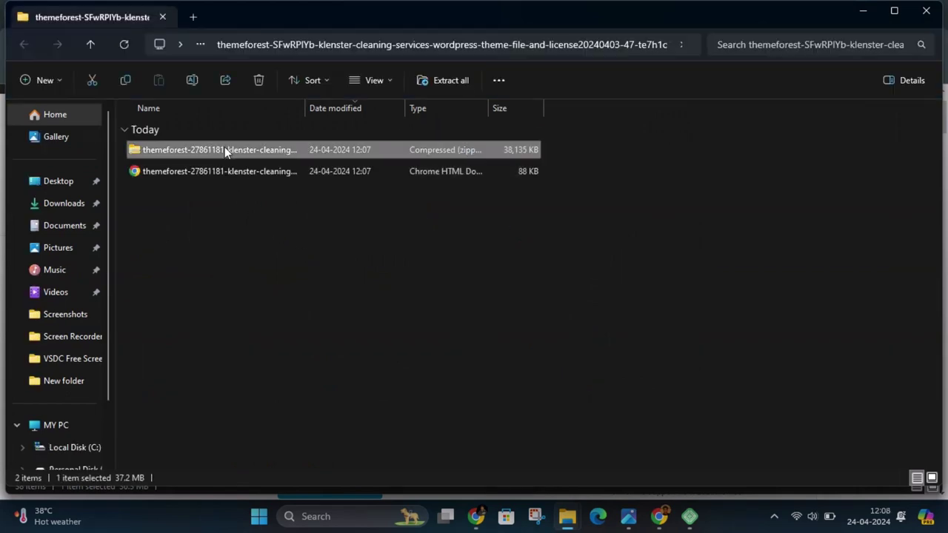
right_click(224, 149)
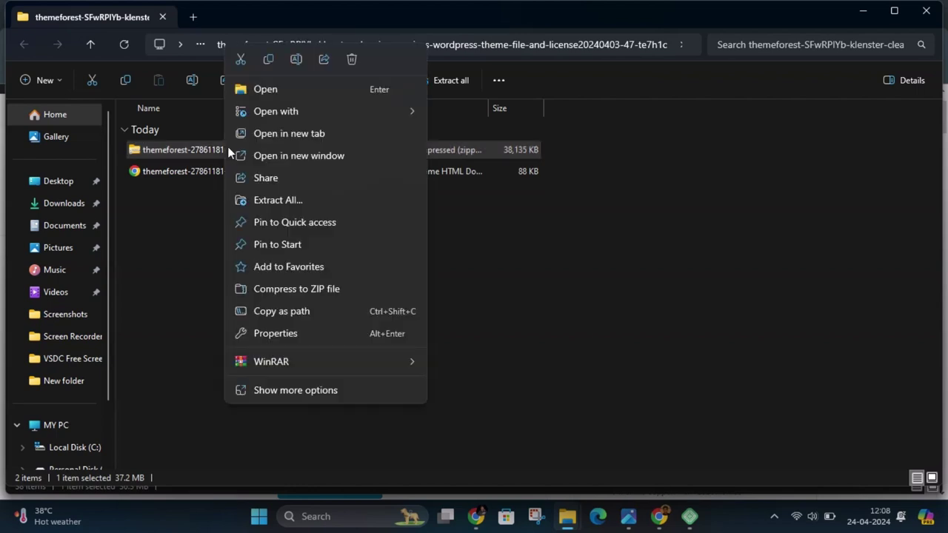
left_click(290, 200)
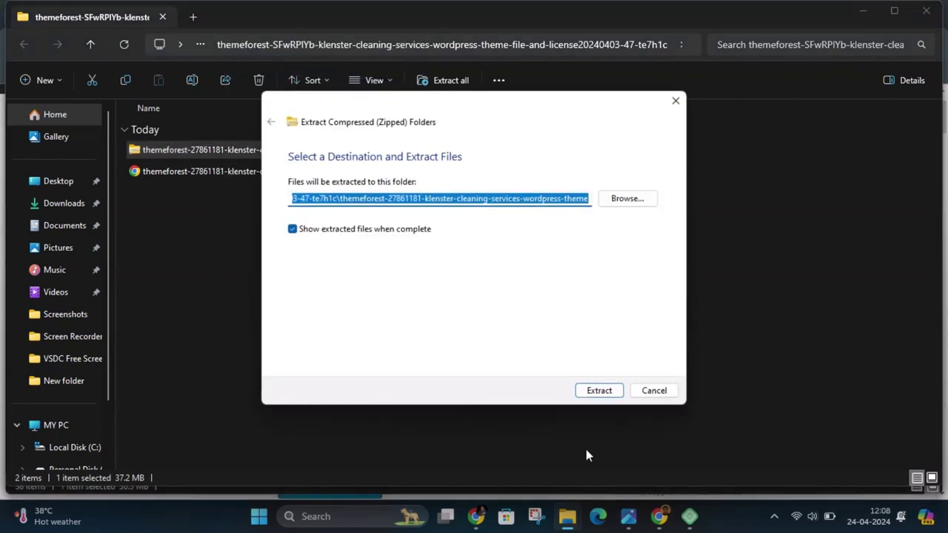
left_click(587, 396)
left_click(588, 400)
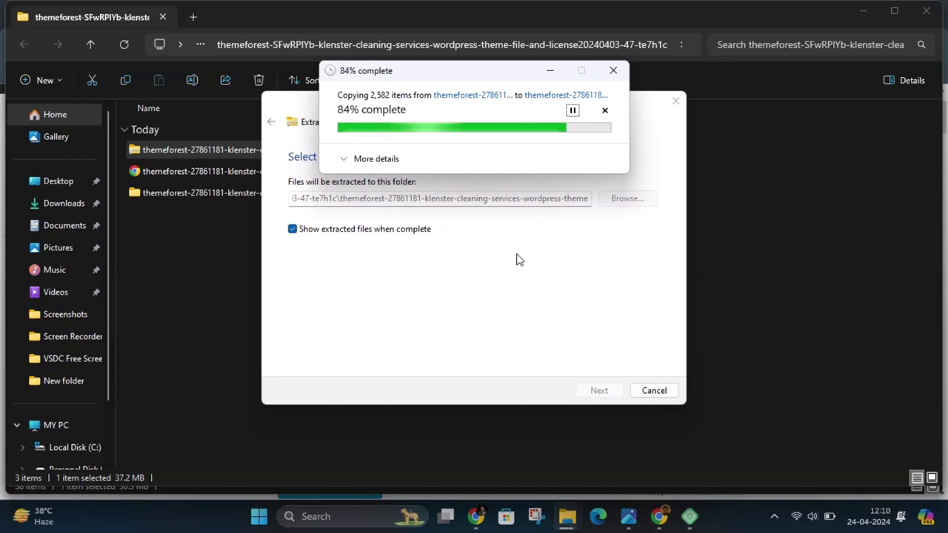
left_click(510, 210)
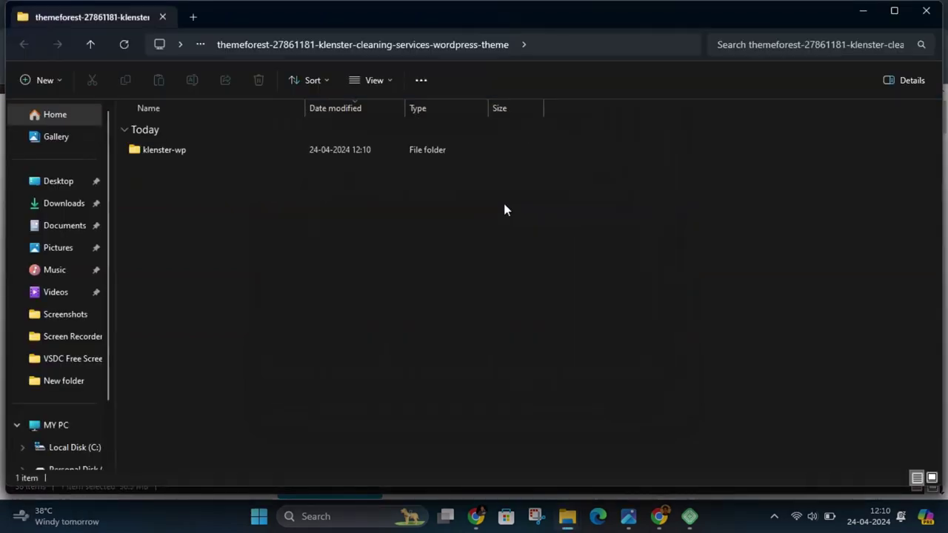
double_click(202, 150)
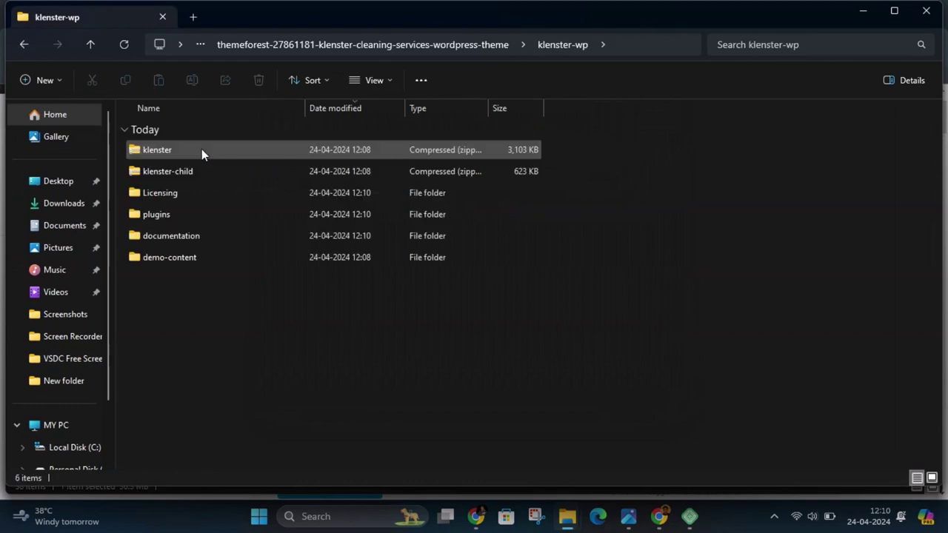
Step: Close the Downloads window and the outer extracted archive's window, keeping only the klenster-wp folder open
mouse_move(567, 516)
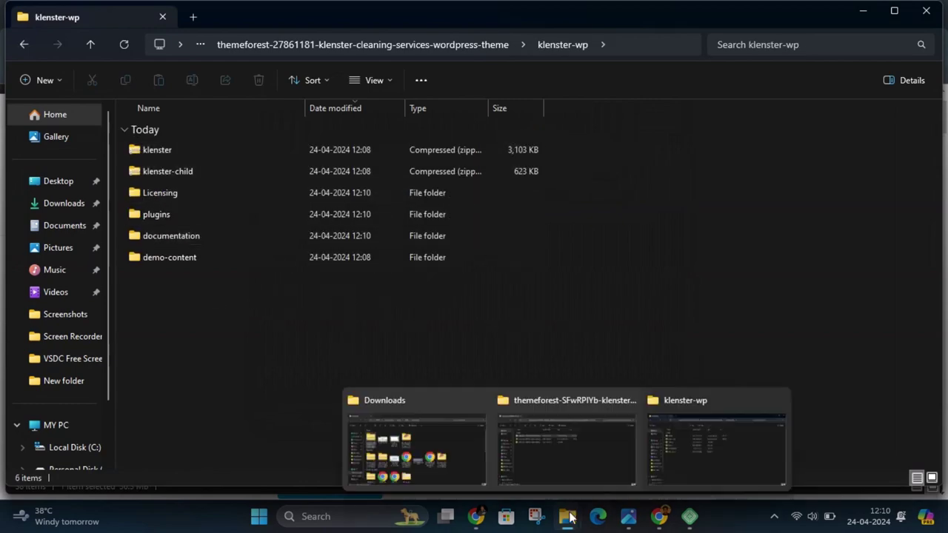
mouse_move(576, 435)
left_click(627, 400)
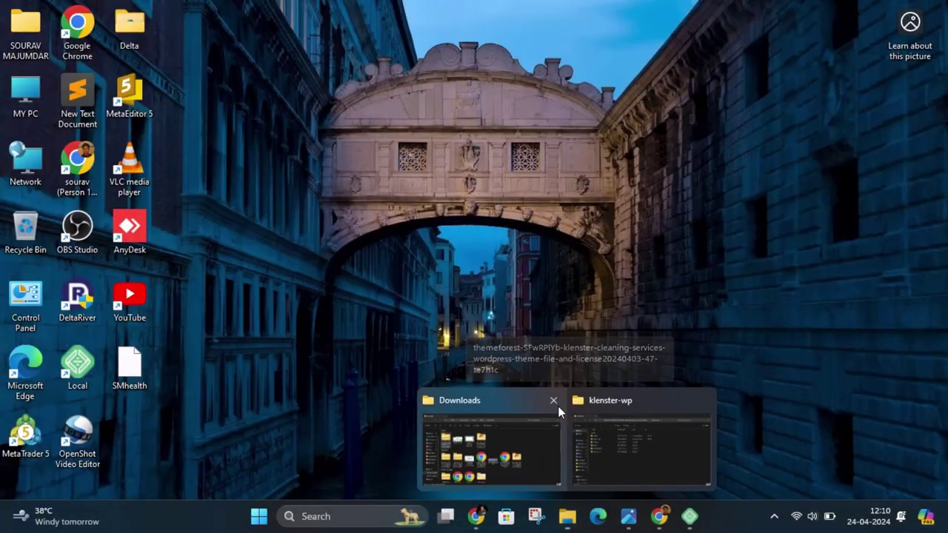
left_click(553, 399)
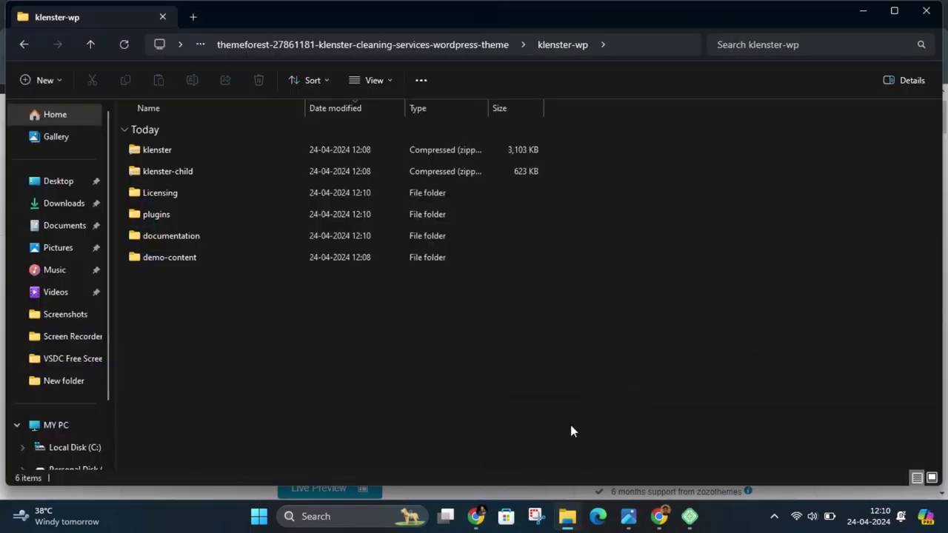
Step: Switch to Chrome and open the installed themes page of the Demo WP site's WordPress admin
left_click(660, 518)
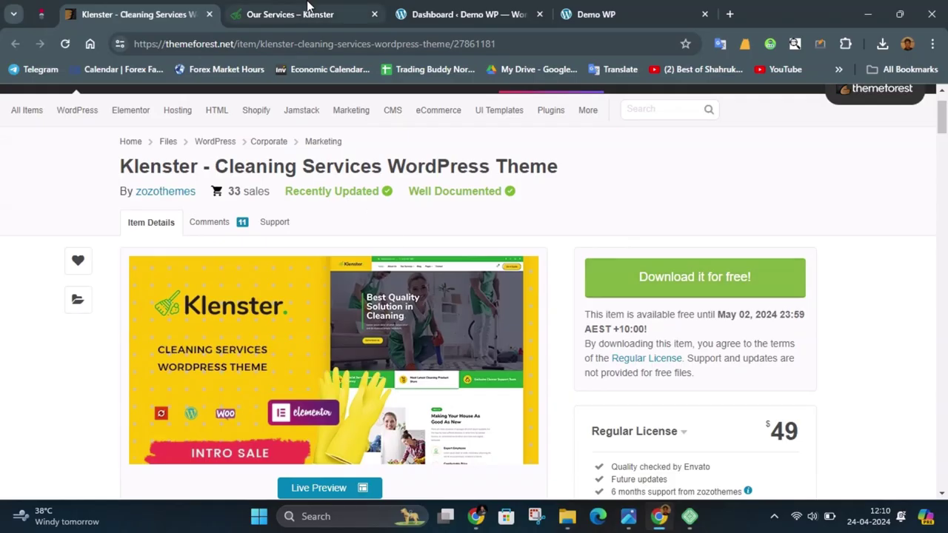
left_click(307, 9)
left_click(451, 15)
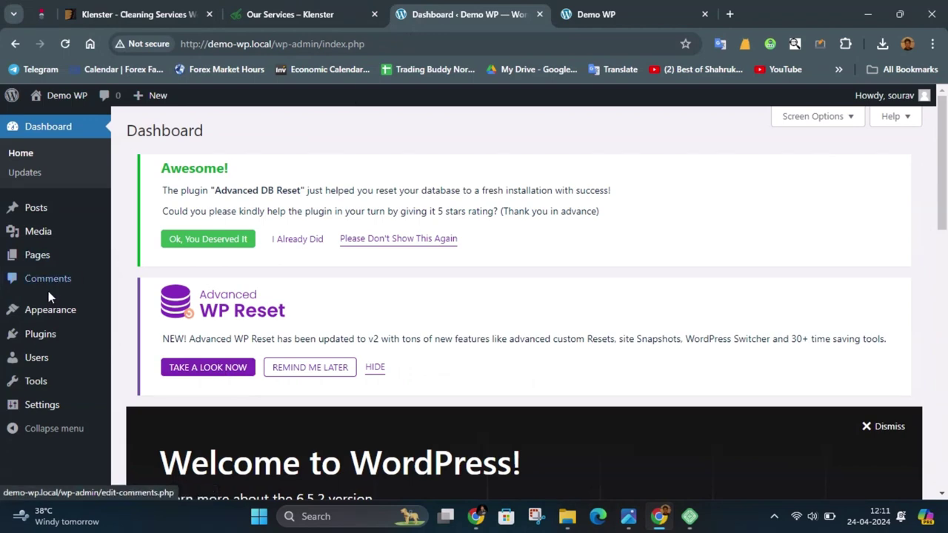
mouse_move(47, 319)
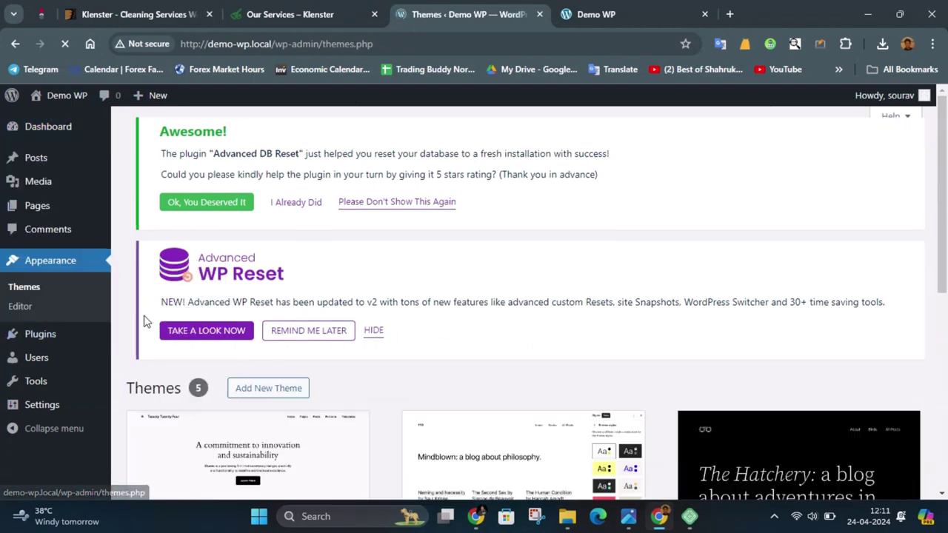
Step: Look through the installed themes and hide the Advanced WP Reset notice
scroll(437, 318, "down", 4)
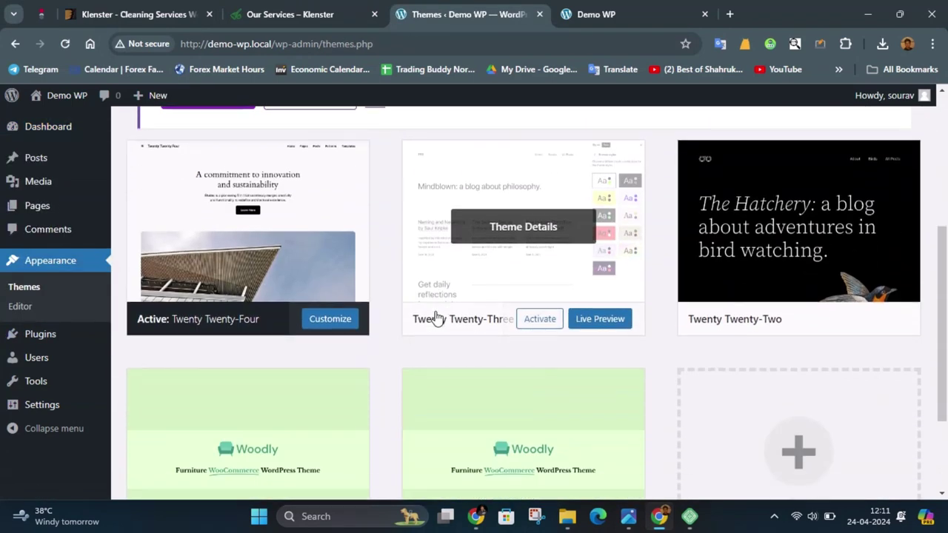
scroll(414, 341, "up", 2)
scroll(408, 344, "up", 2)
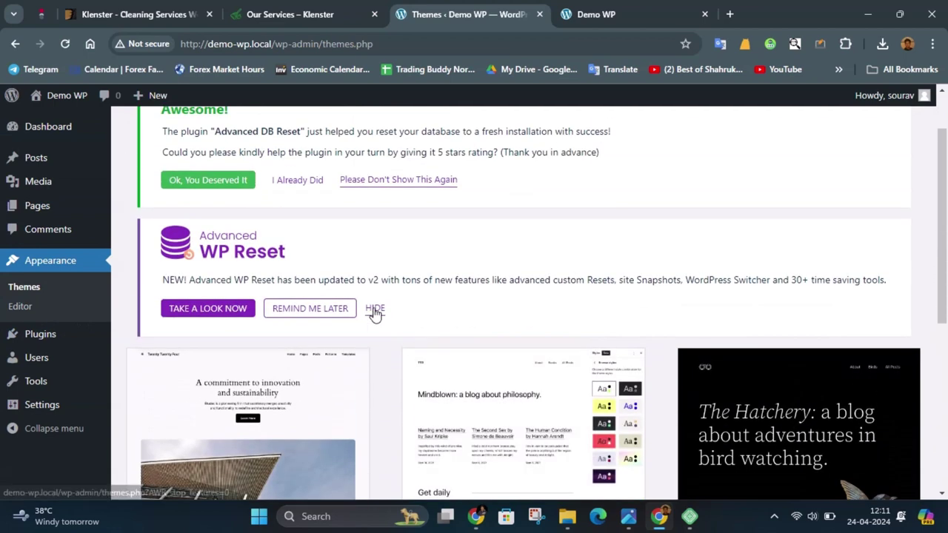
scroll(372, 311, "up", 1)
left_click(375, 340)
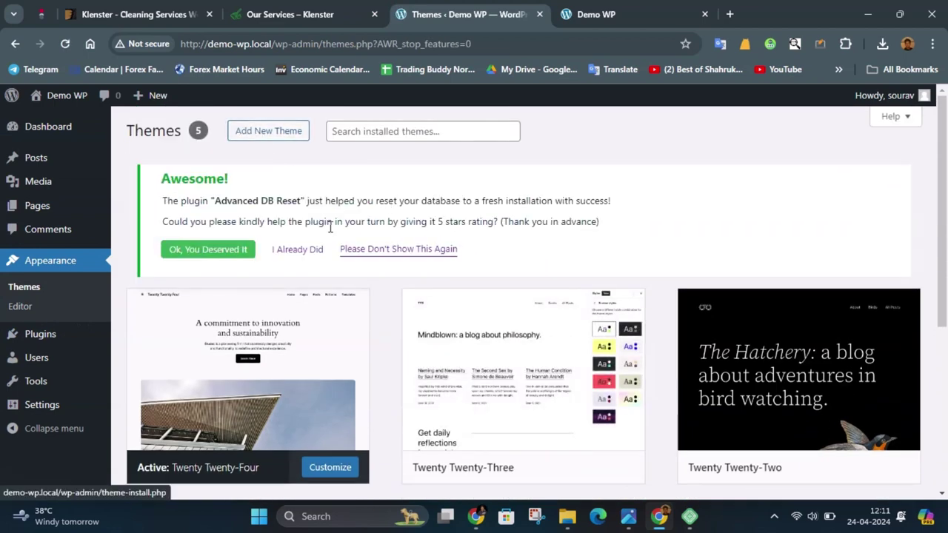
Step: Upload klenster.zip from the klenster-wp folder as a new theme and install it
left_click(266, 130)
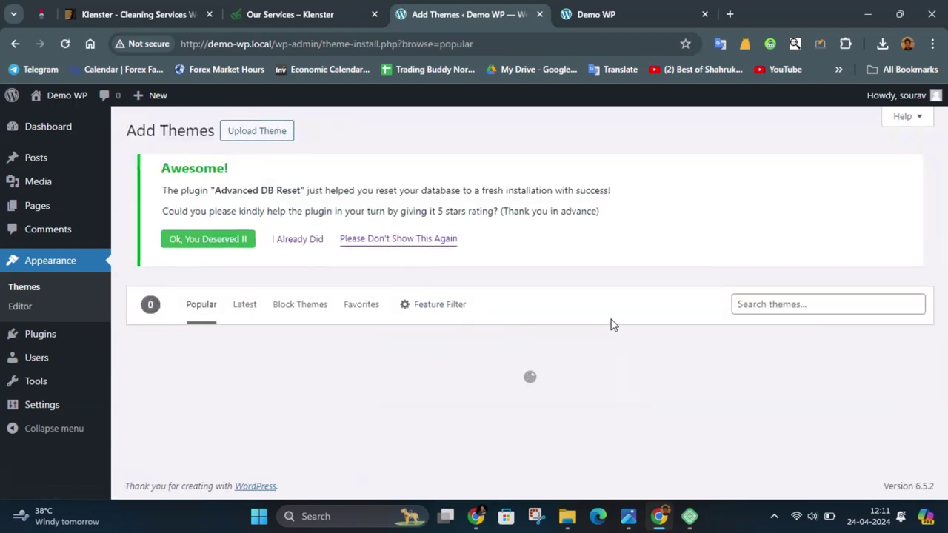
left_click(247, 135)
scroll(460, 439, "down", 2)
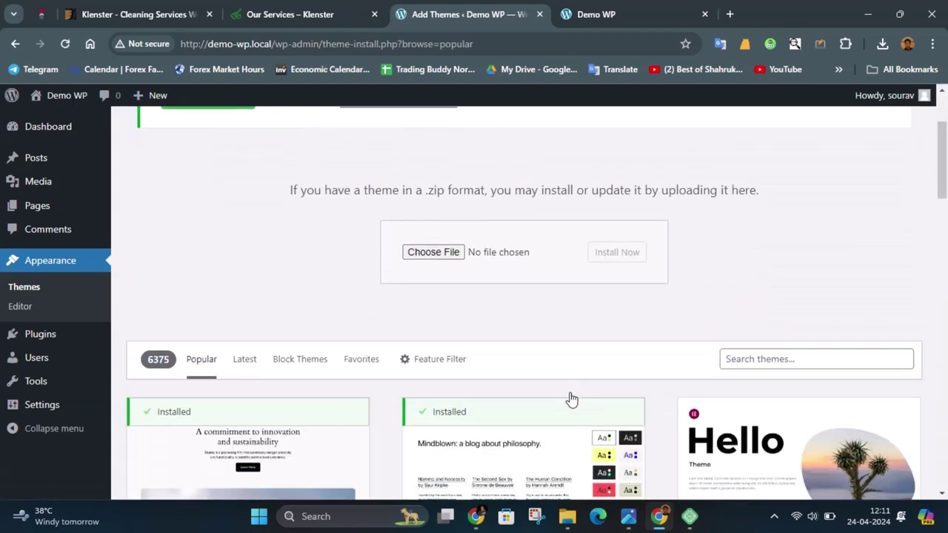
left_click(567, 516)
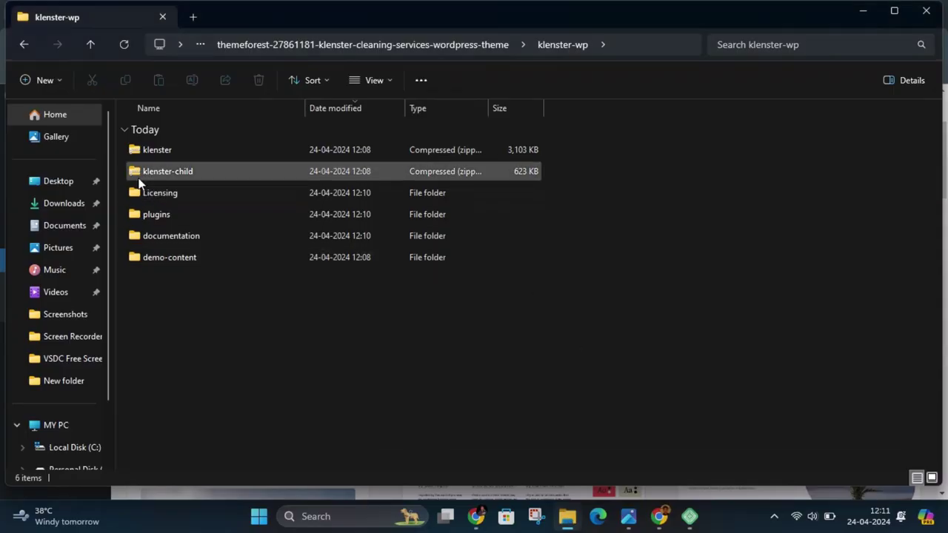
left_click(169, 156)
left_click_drag(174, 158, 433, 243)
left_click(618, 246)
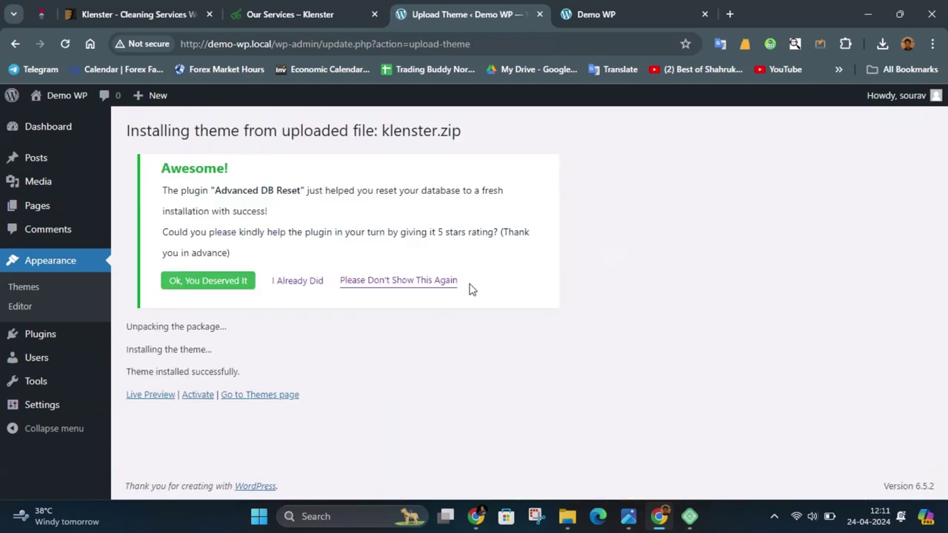
Step: Try to permanently dismiss the Advanced DB Reset rating notice, and go back to the Add Themes page
left_click(426, 283)
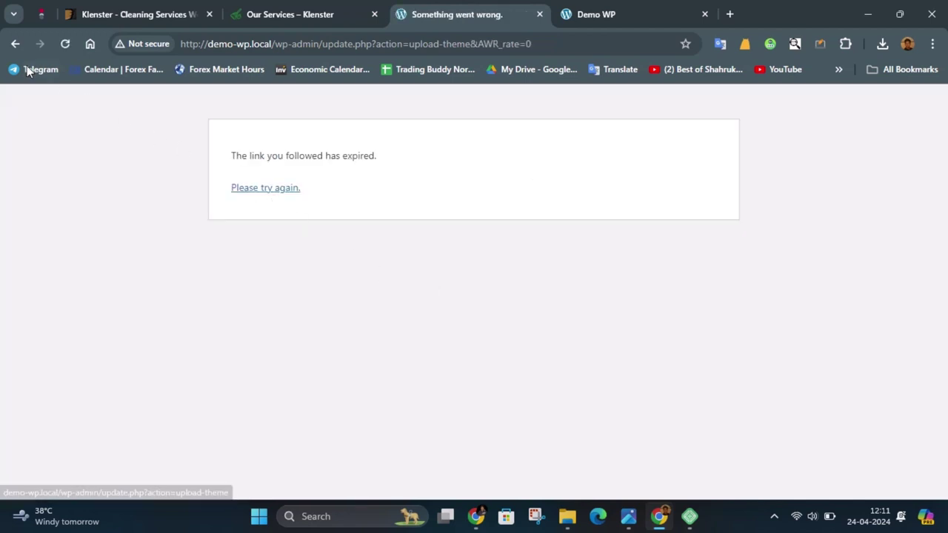
left_click(16, 44)
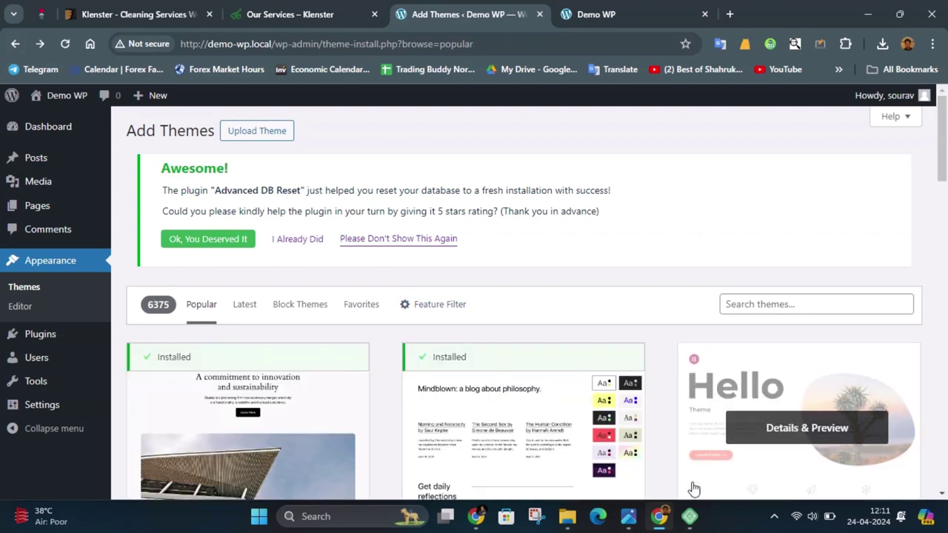
left_click(567, 516)
left_click_drag(189, 172, 194, 207)
left_click(658, 516)
left_click(267, 131)
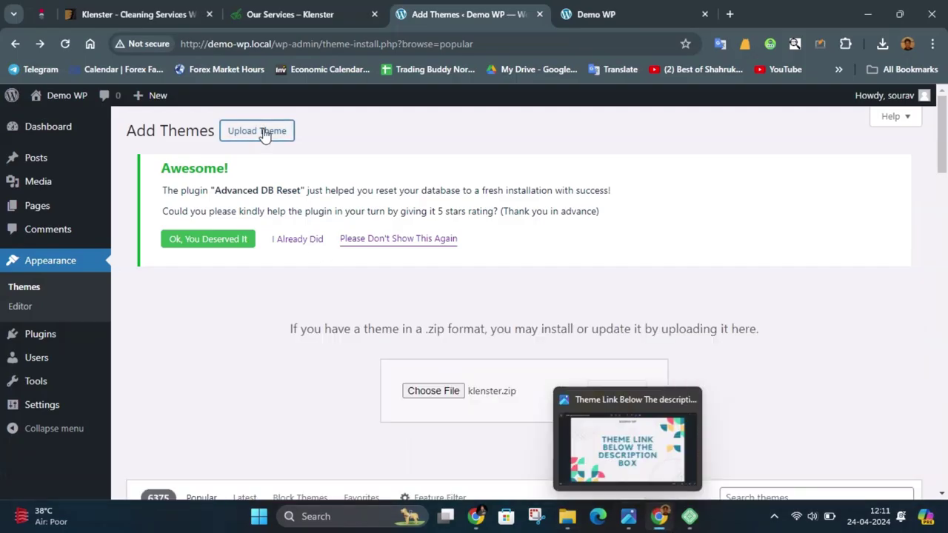
scroll(447, 358, "down", 2)
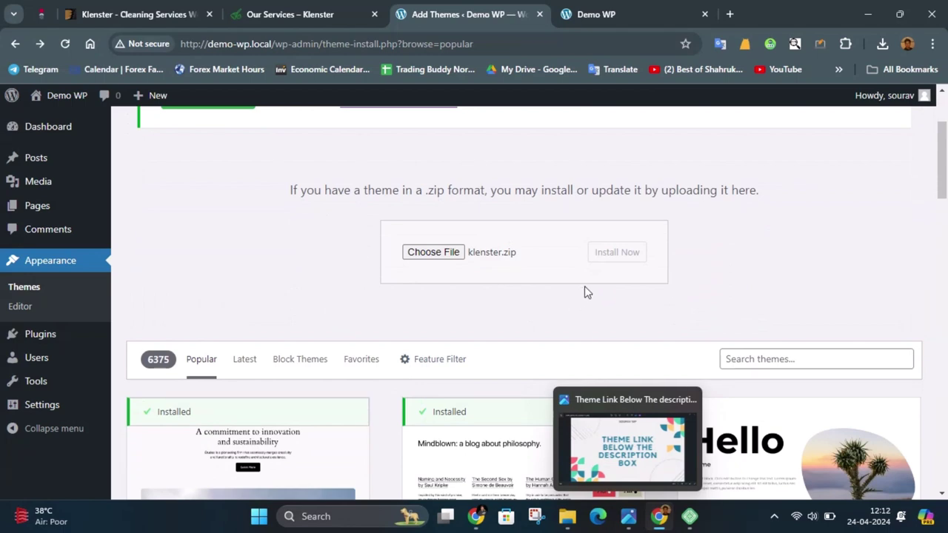
Step: From the installed themes page, add klenster-child.zip from the klenster-wp folder as a new theme and install it
left_click(21, 290)
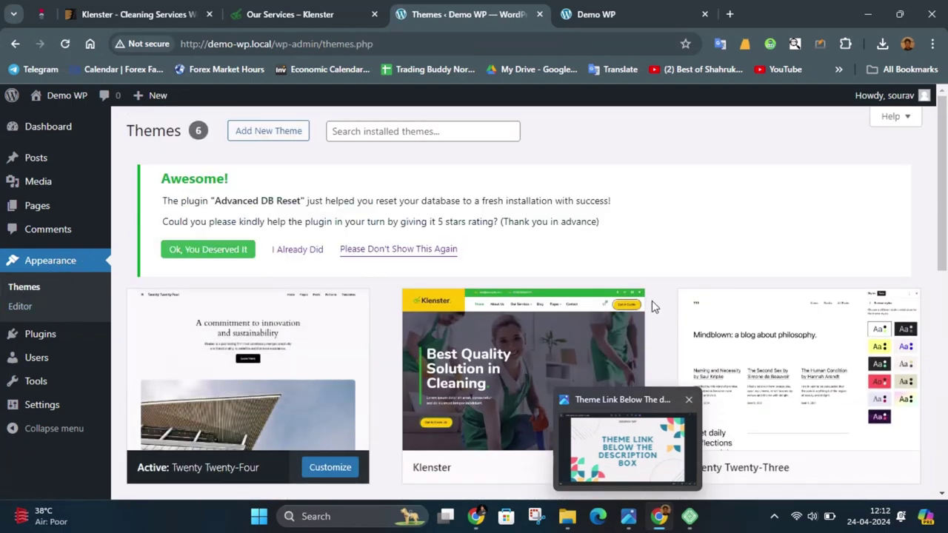
scroll(652, 300, "down", 3)
scroll(481, 252, "up", 3)
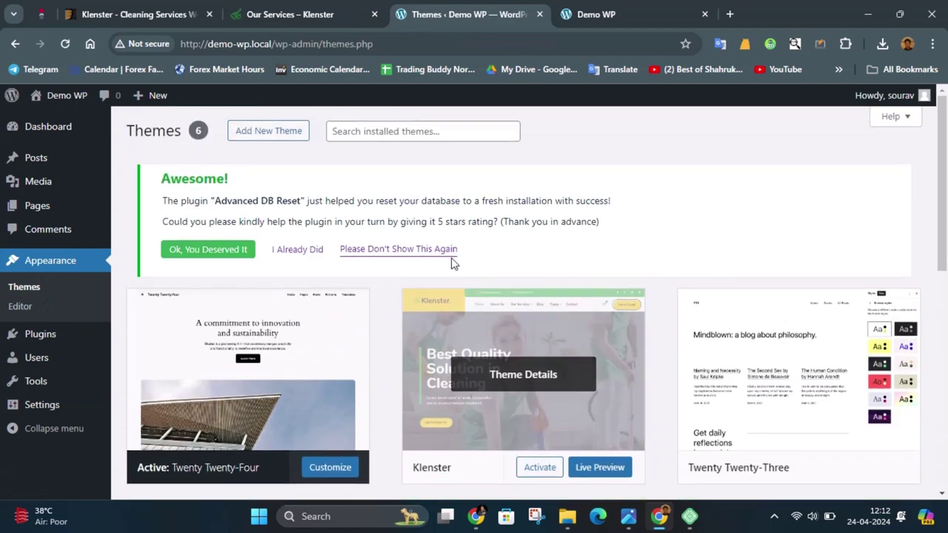
left_click(265, 135)
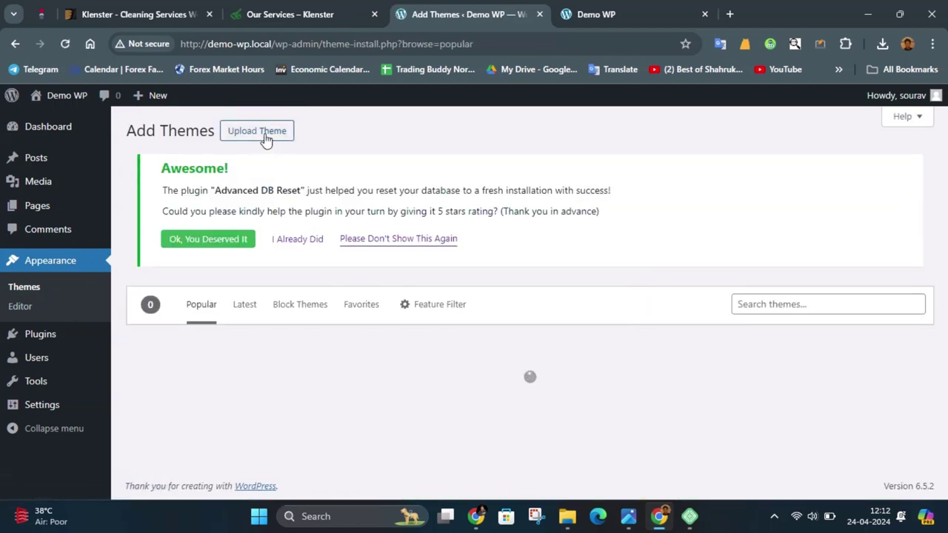
left_click(266, 140)
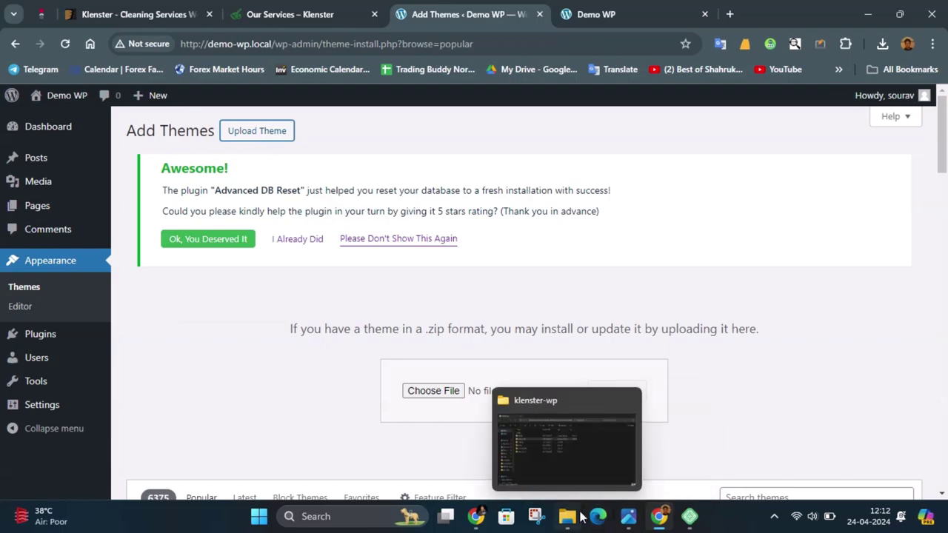
left_click(581, 515)
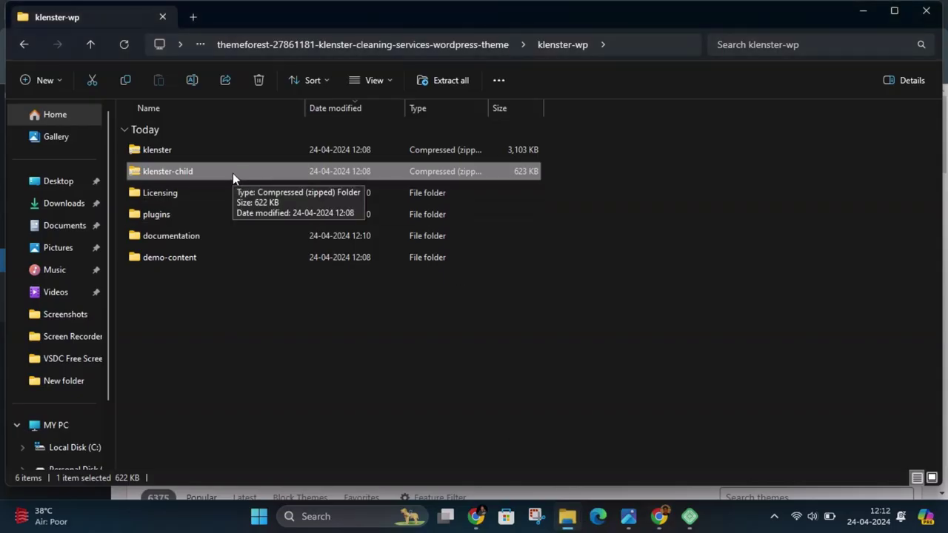
left_click_drag(233, 173, 474, 389)
left_click(616, 391)
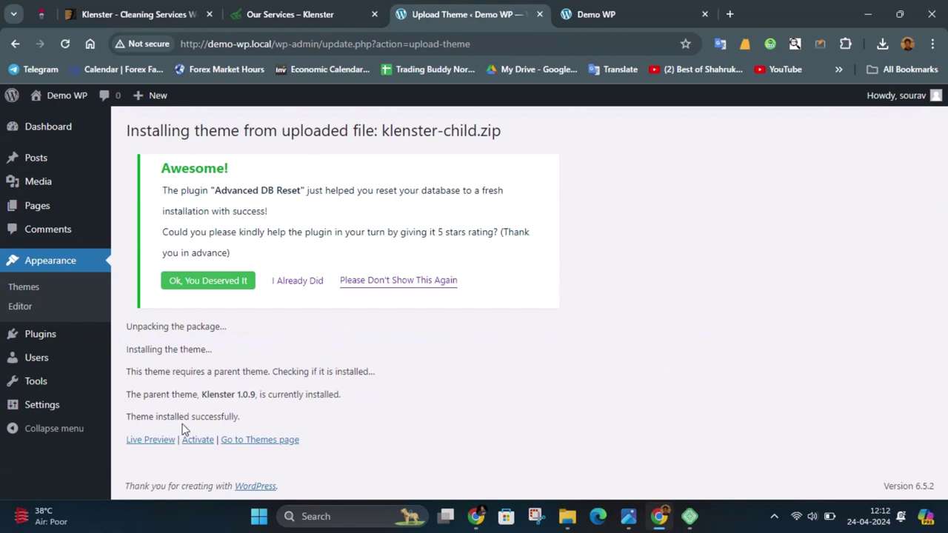
Step: Activate the newly installed Klenster child theme and look over its System Status details
left_click(198, 439)
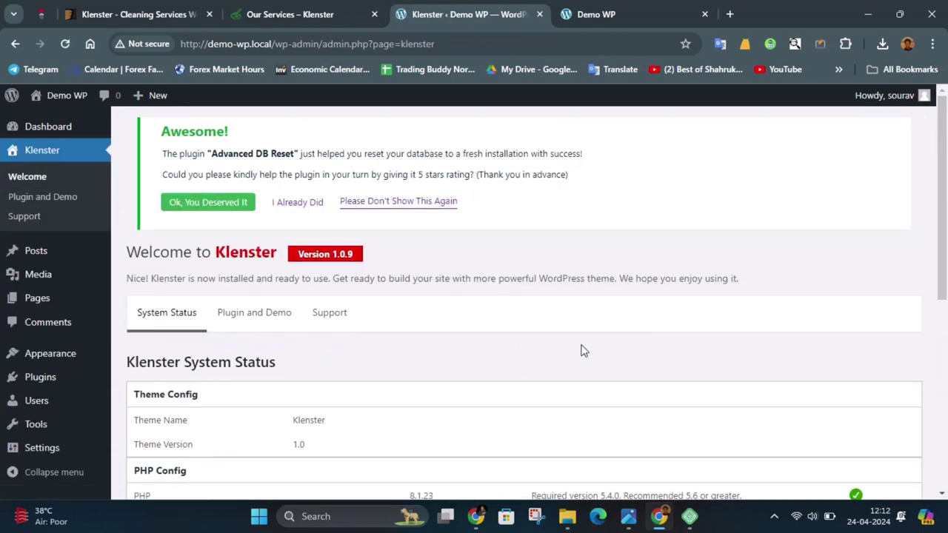
scroll(560, 335, "down", 3)
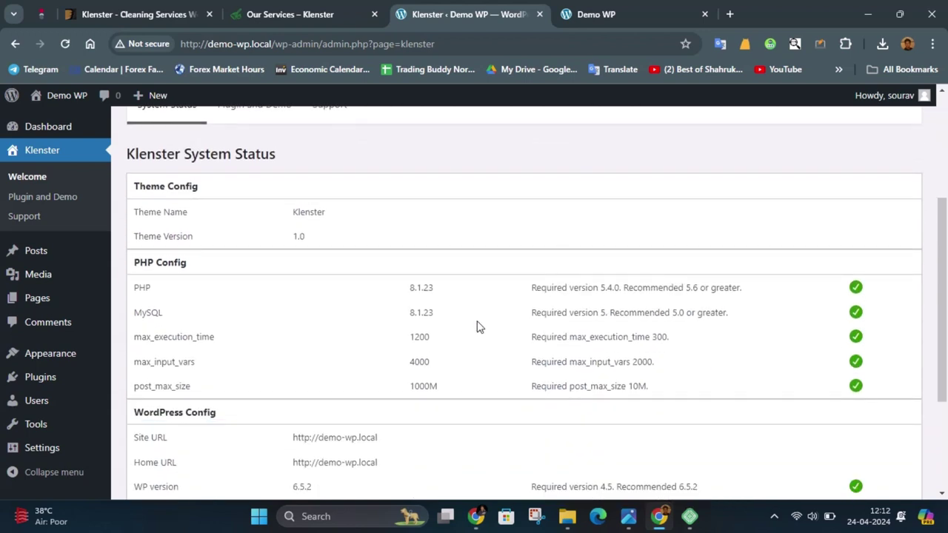
Step: Examine the remaining PHP and WordPress configuration requirements in the Klenster System Status
scroll(540, 333, "down", 2)
scroll(583, 343, "down", 1)
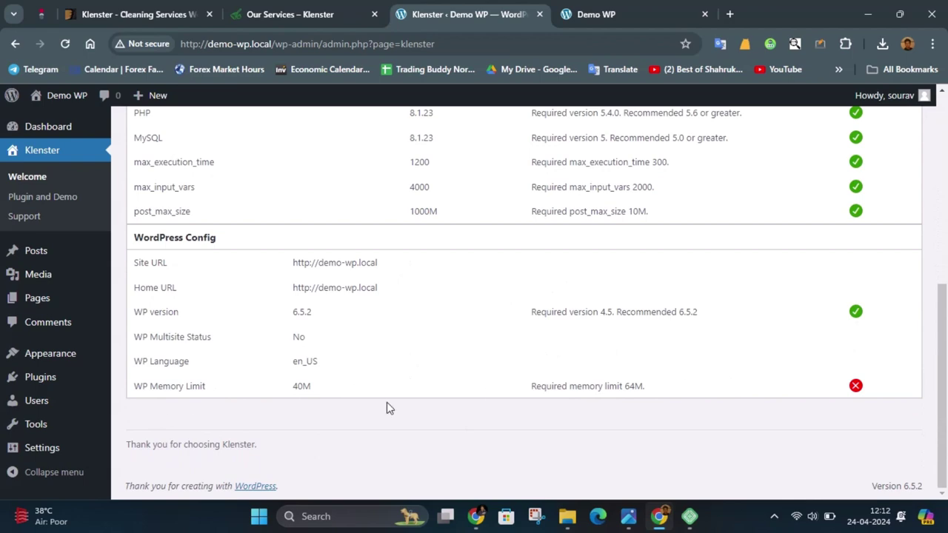
scroll(609, 374, "up", 6)
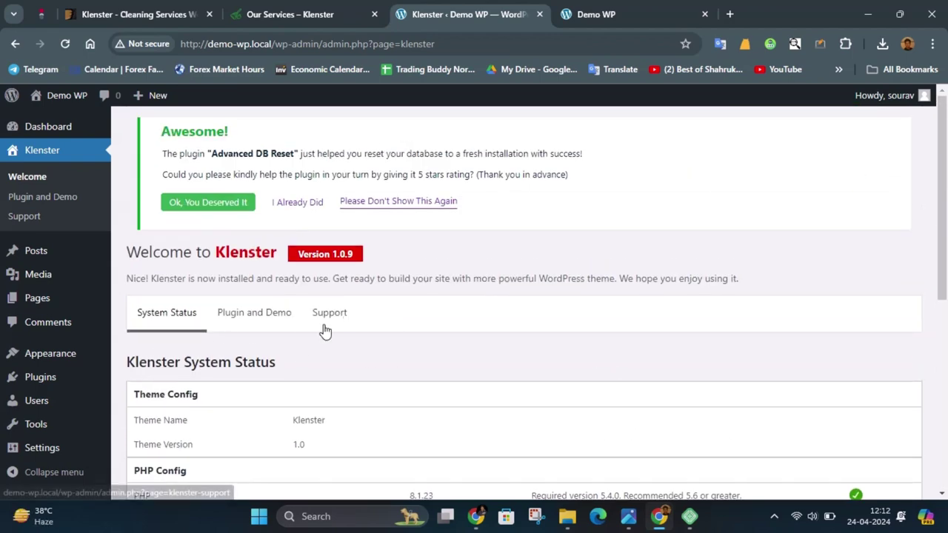
Step: From Klenster's Plugin and Demo section, select all theme plugins and run the bulk install and activation
left_click(254, 312)
scroll(566, 321, "down", 5)
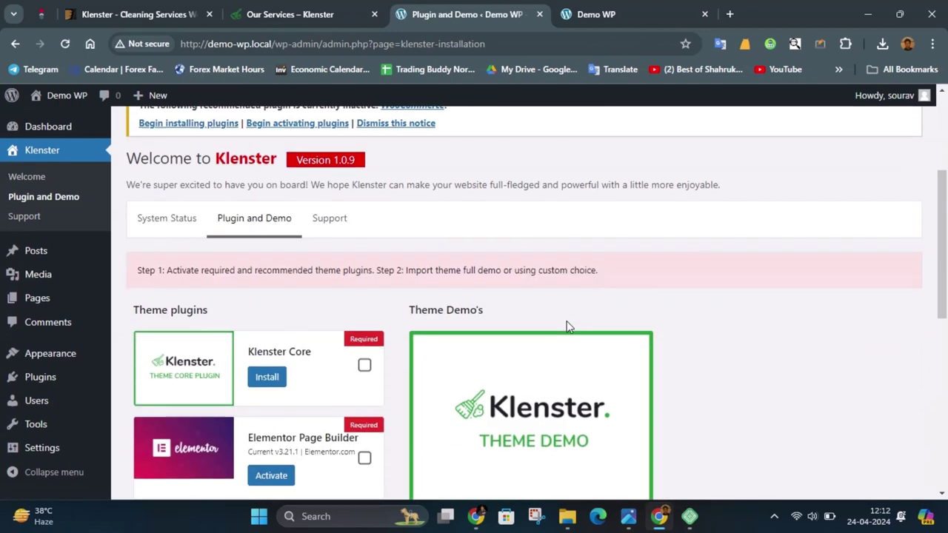
scroll(269, 276, "down", 4)
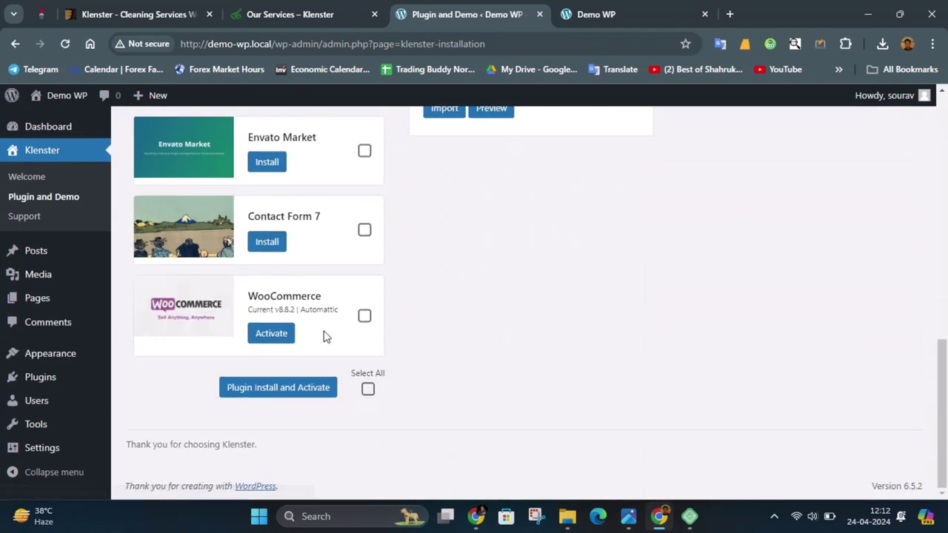
left_click(367, 391)
scroll(351, 386, "up", 3)
scroll(303, 317, "up", 5)
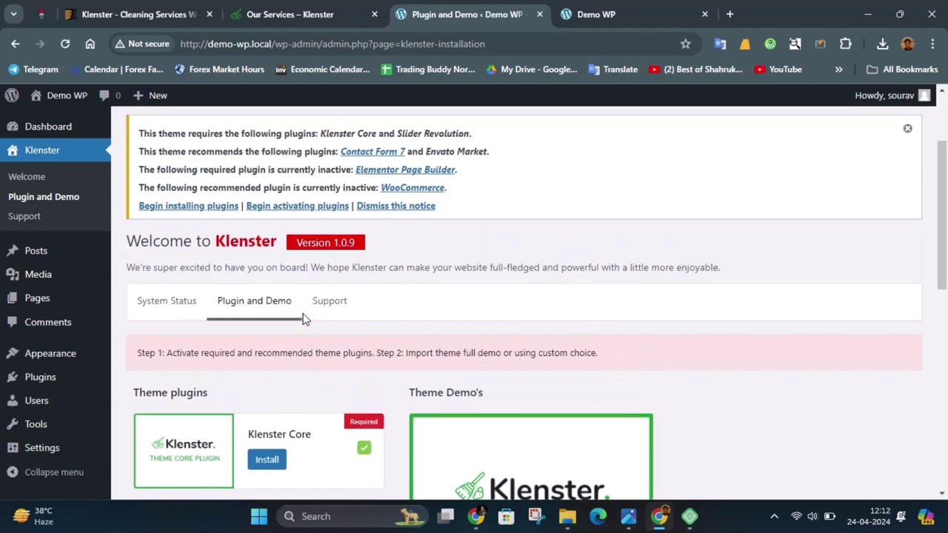
scroll(317, 326, "down", 6)
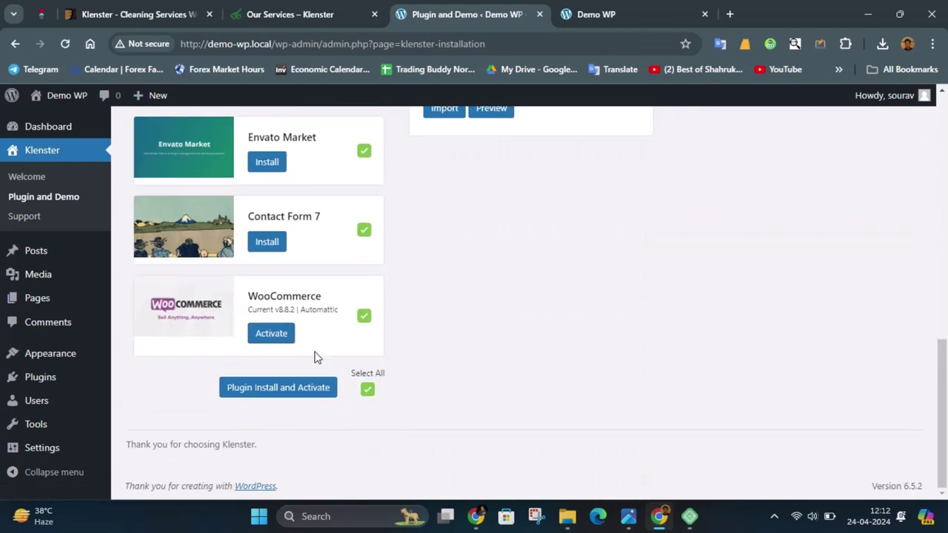
left_click(261, 458)
scroll(434, 387, "up", 3)
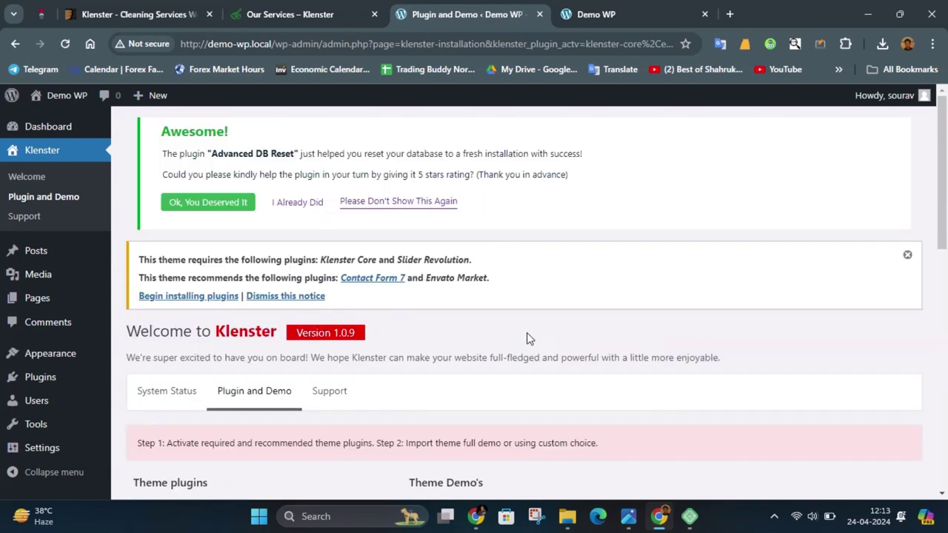
Step: Try to begin installing the missing plugins from the theme notice, and go back from the Elementor onboarding page to Plugin and Demo
scroll(528, 338, "down", 10)
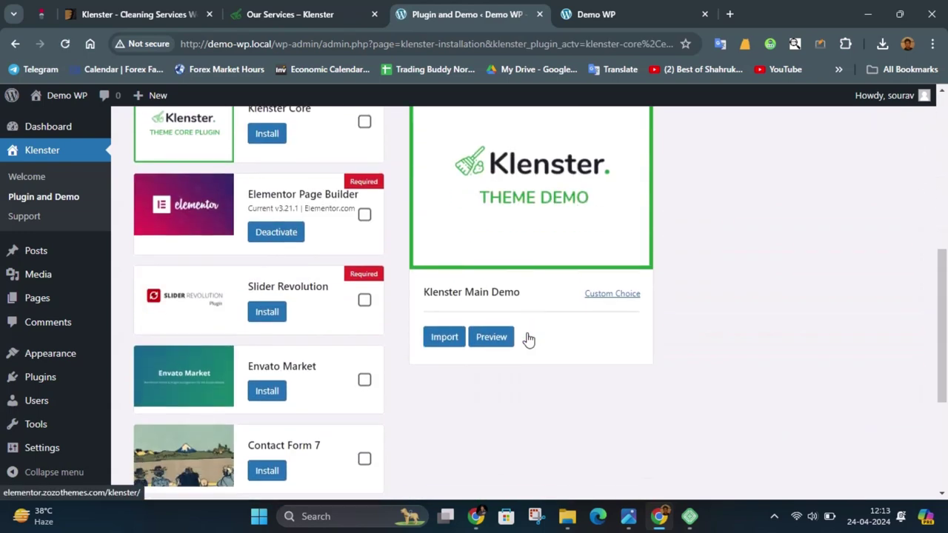
scroll(528, 339, "up", 8)
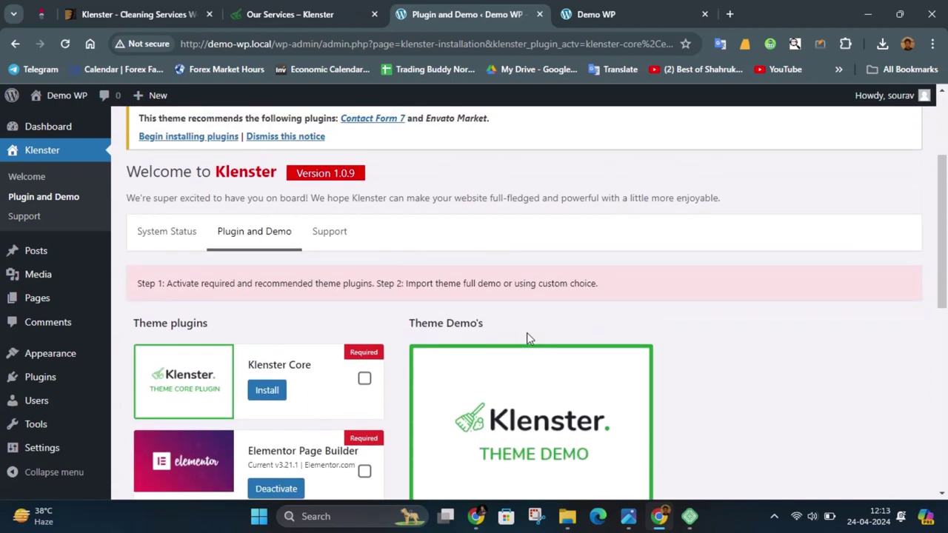
scroll(526, 338, "up", 2)
left_click(181, 206)
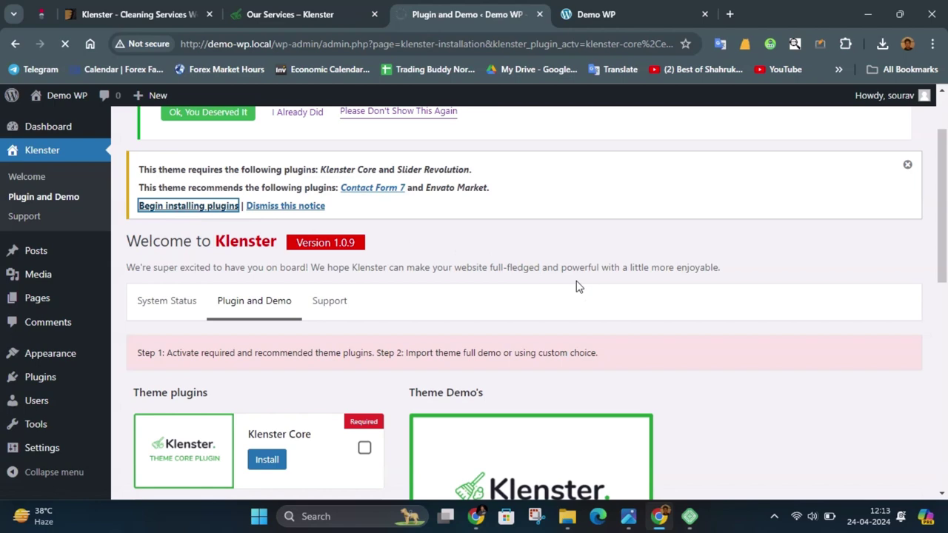
scroll(577, 287, "down", 3)
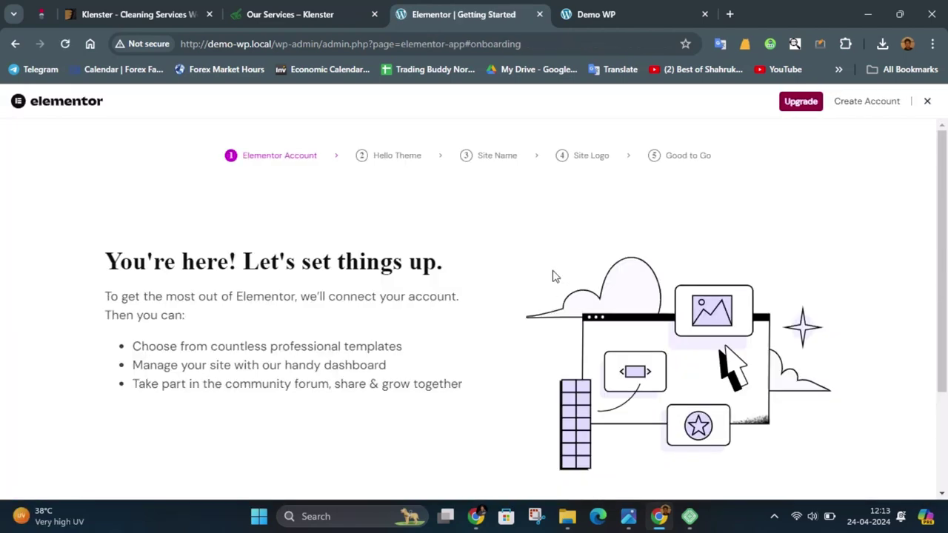
scroll(619, 264, "down", 2)
scroll(469, 313, "up", 2)
left_click(16, 43)
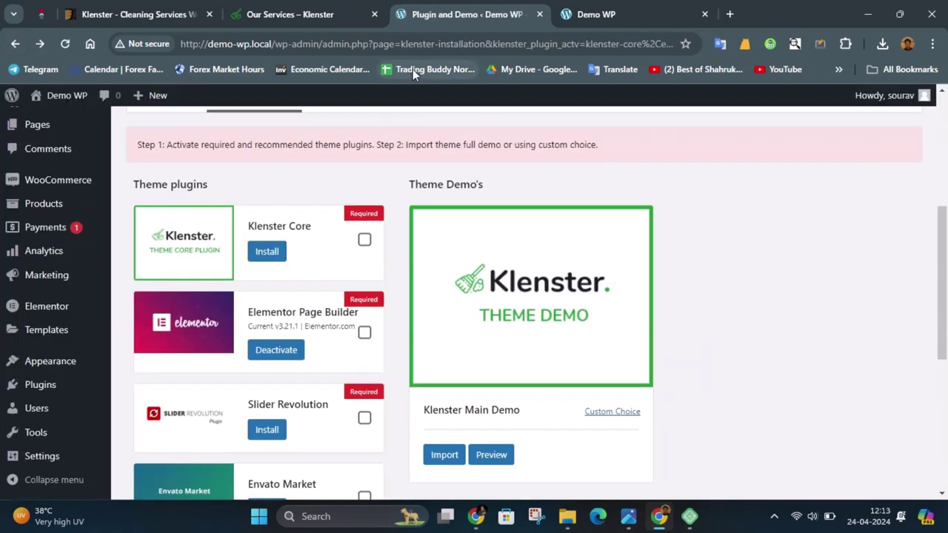
Step: Open the installed plugins list and check which theme plugins are present
scroll(231, 215, "up", 3)
scroll(64, 271, "down", 3)
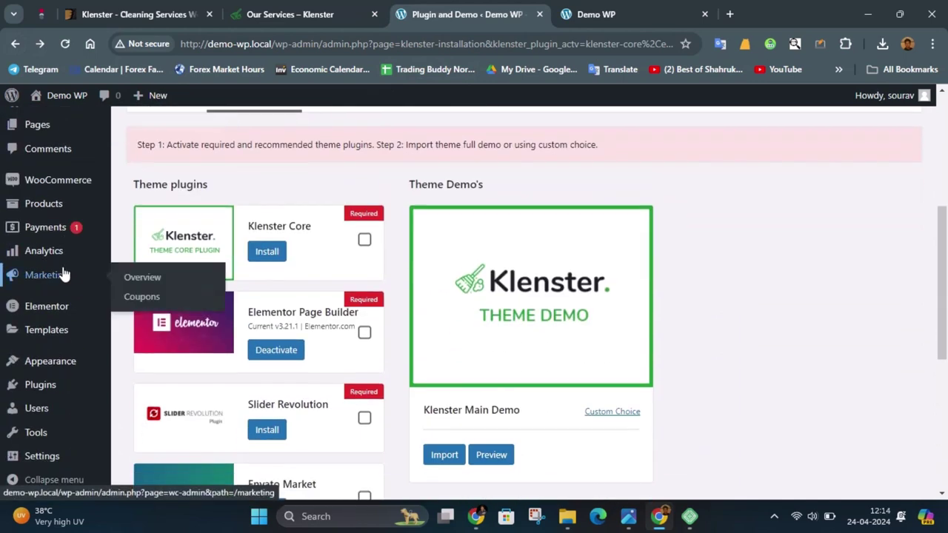
scroll(64, 290, "up", 4)
scroll(42, 202, "down", 3)
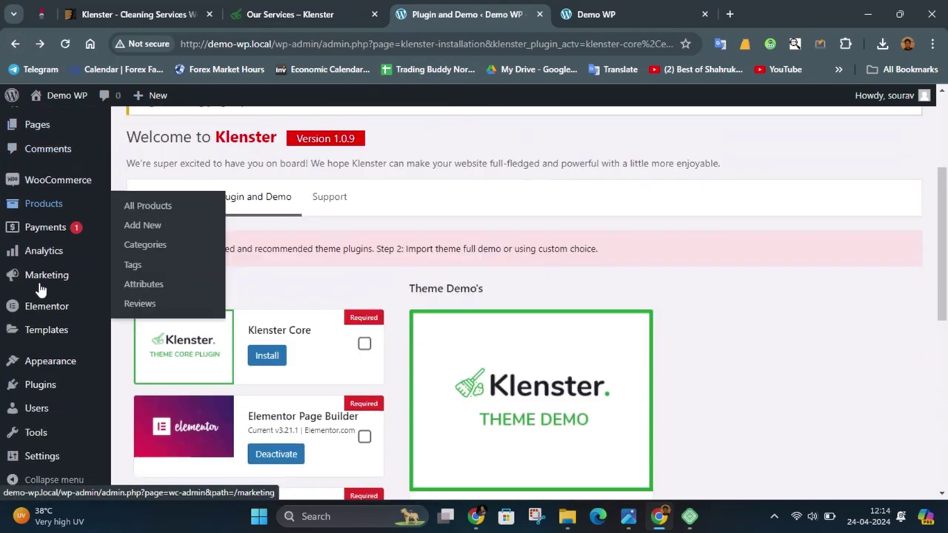
mouse_move(41, 385)
left_click(141, 387)
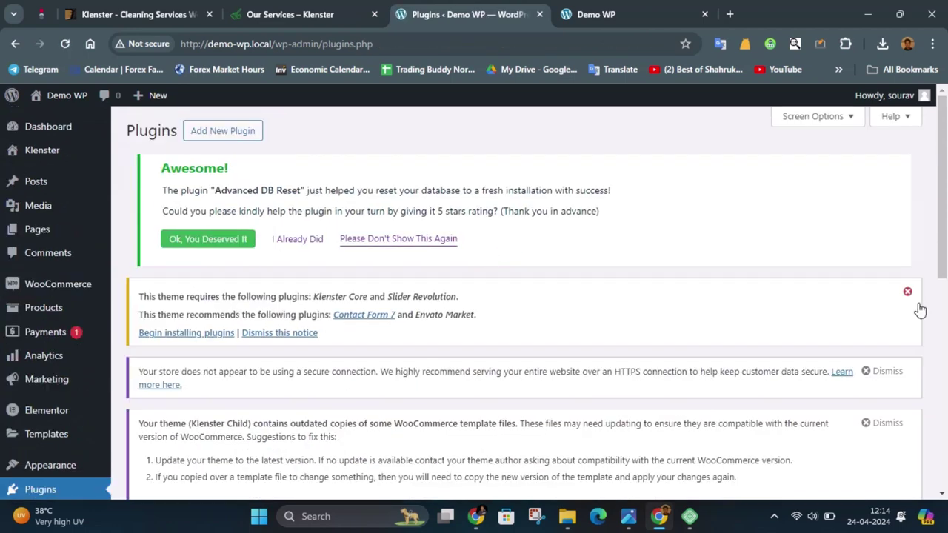
scroll(688, 335, "down", 8)
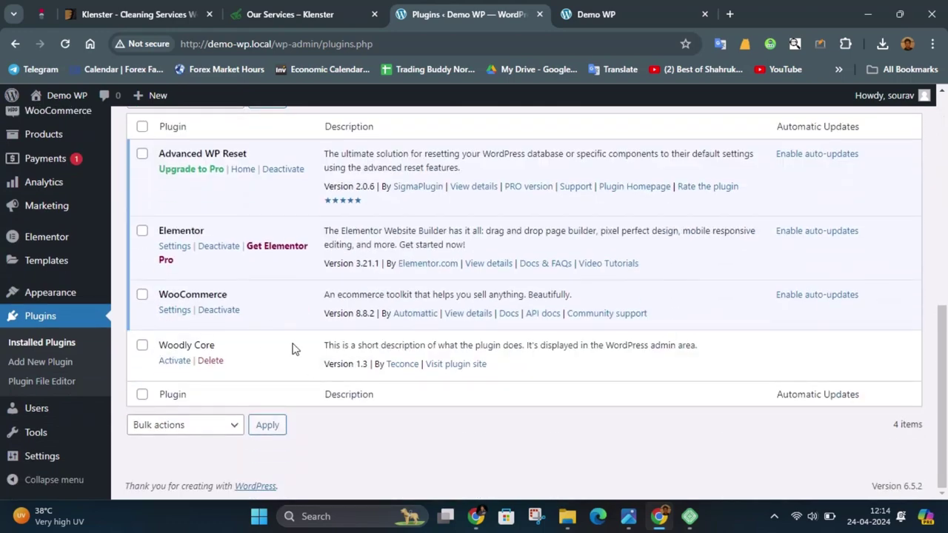
scroll(274, 333, "up", 9)
Step: Begin installing the theme's missing plugins from the notice and install the required Klenster Core plugin
left_click(147, 337)
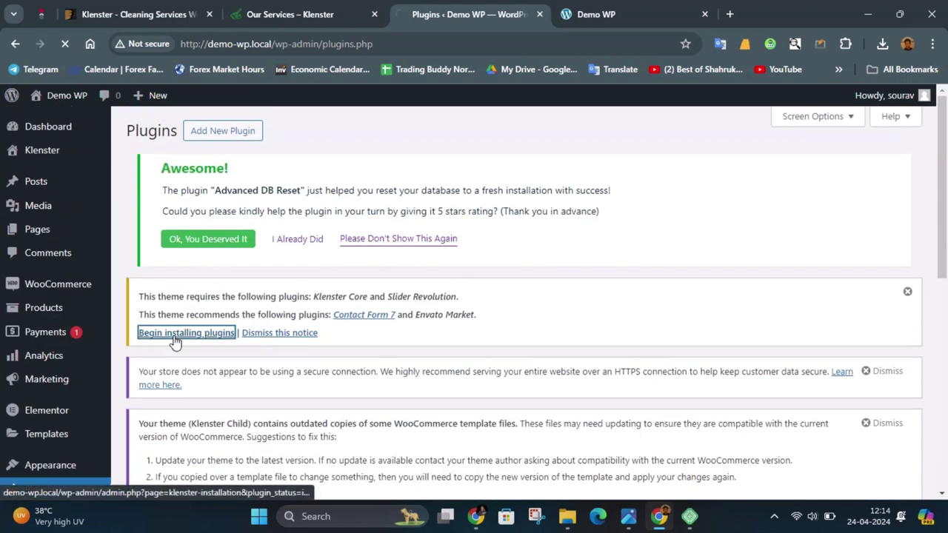
scroll(322, 359, "down", 5)
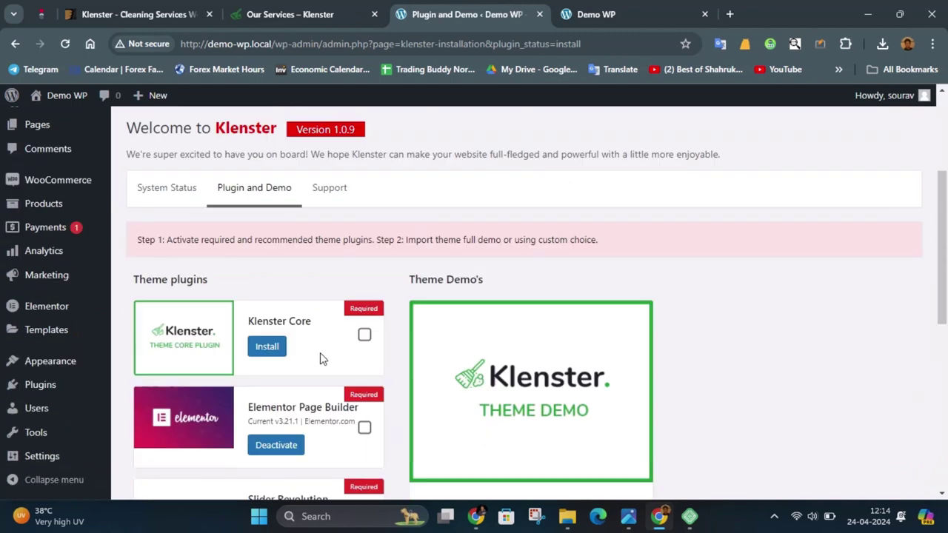
scroll(321, 359, "up", 1)
left_click(268, 202)
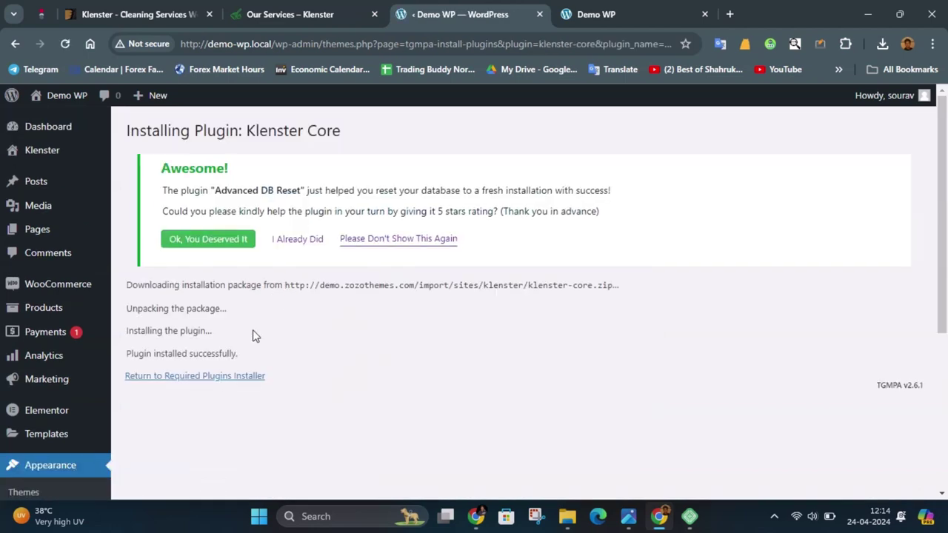
Step: Return to the required plugins installer and activate the Klenster Core plugin
left_click(217, 376)
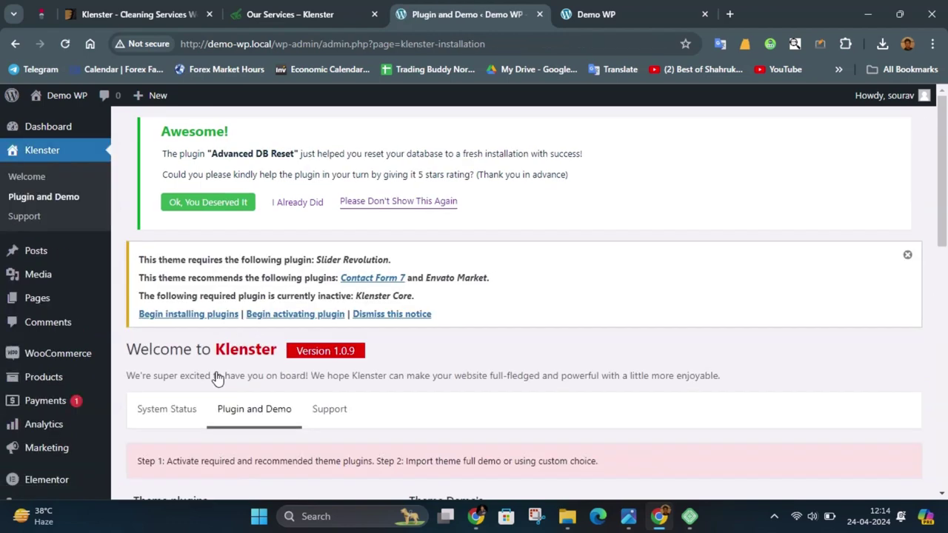
scroll(217, 378, "down", 4)
scroll(232, 286, "down", 1)
left_click(280, 235)
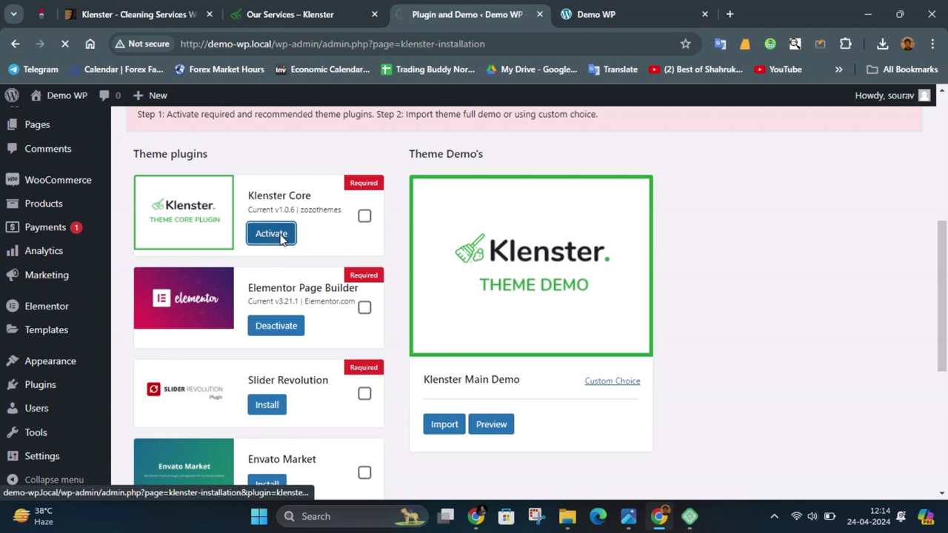
Step: Start installing the required Slider Revolution plugin and look over the other theme plugins while it loads
scroll(282, 245, "down", 4)
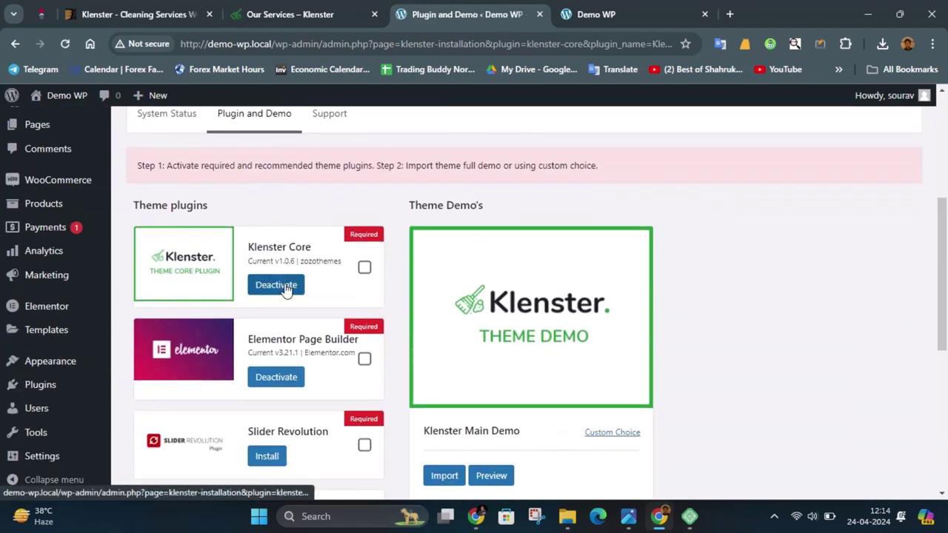
scroll(285, 289, "down", 2)
scroll(286, 341, "down", 1)
left_click(267, 250)
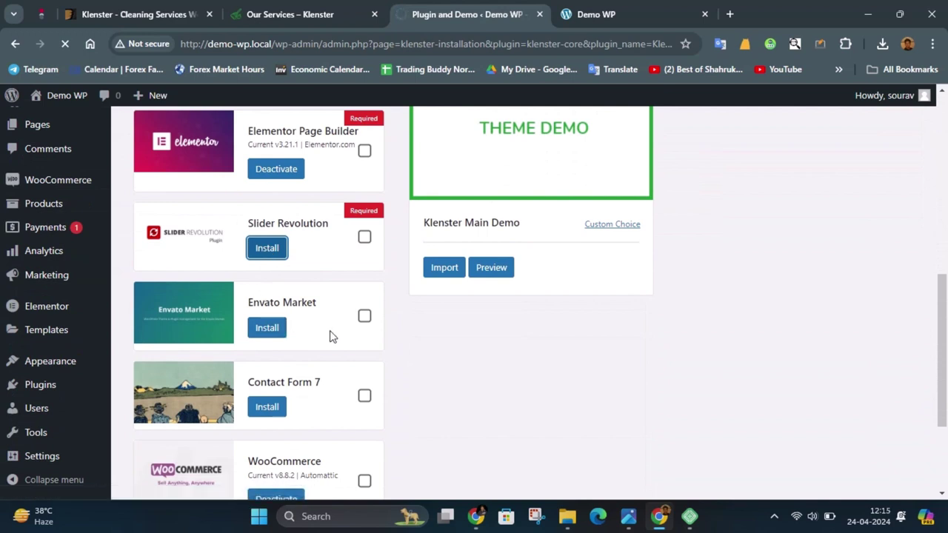
scroll(331, 337, "down", 2)
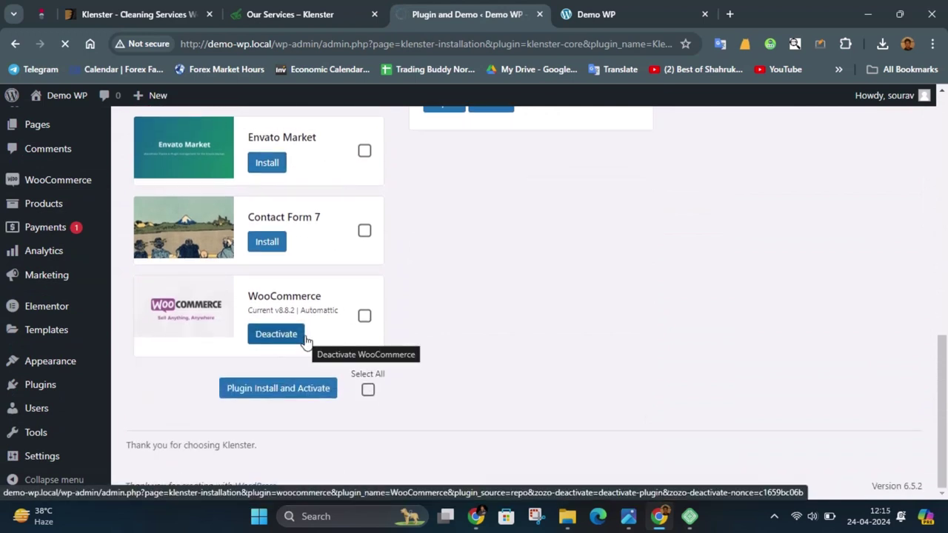
scroll(482, 334, "up", 3)
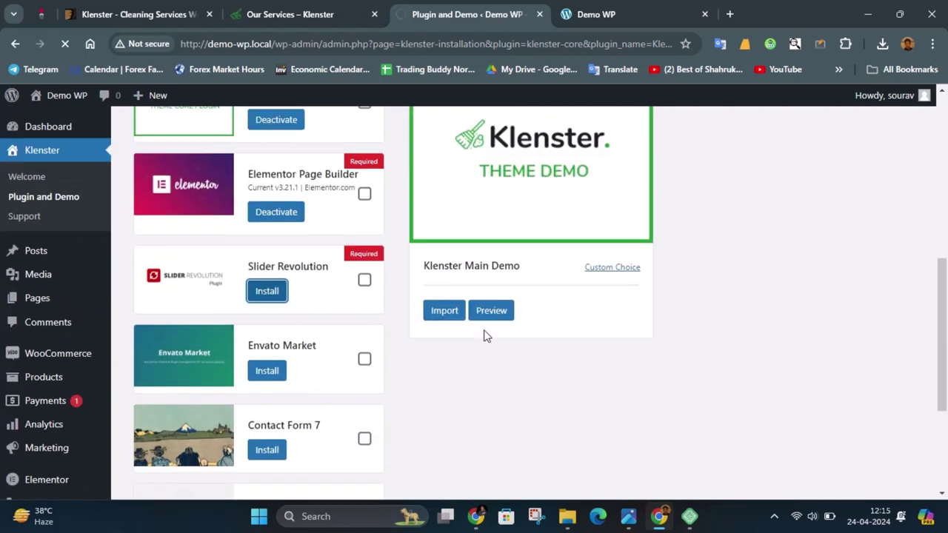
scroll(374, 339, "up", 2)
scroll(374, 339, "up", 1)
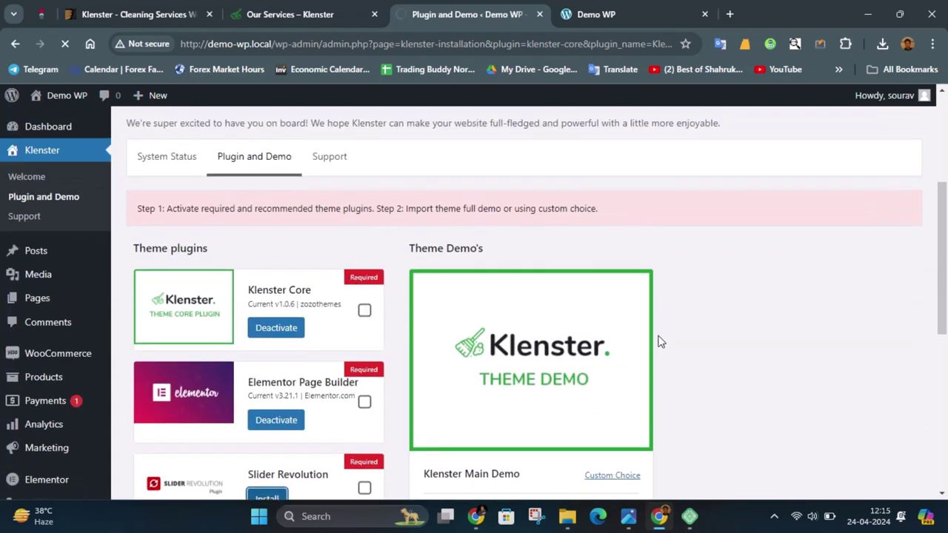
scroll(659, 338, "down", 2)
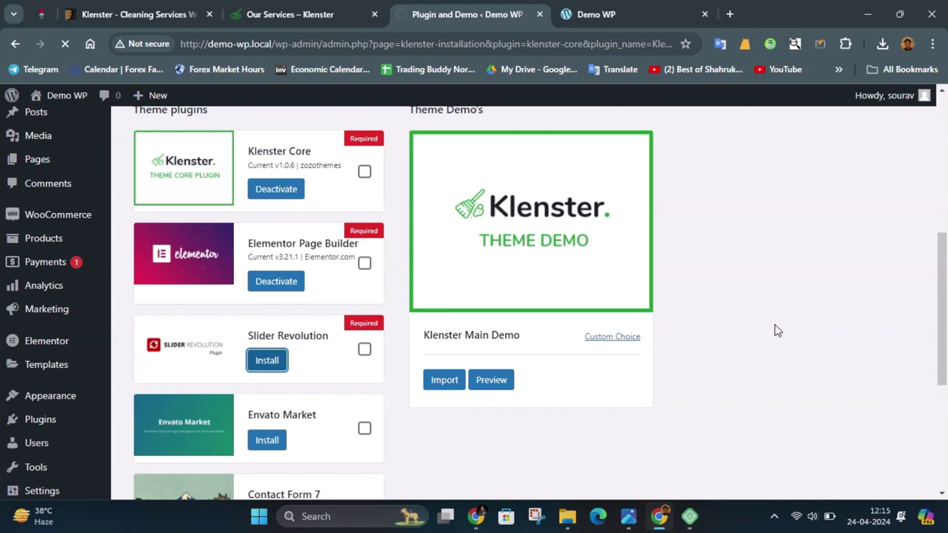
scroll(774, 330, "up", 2)
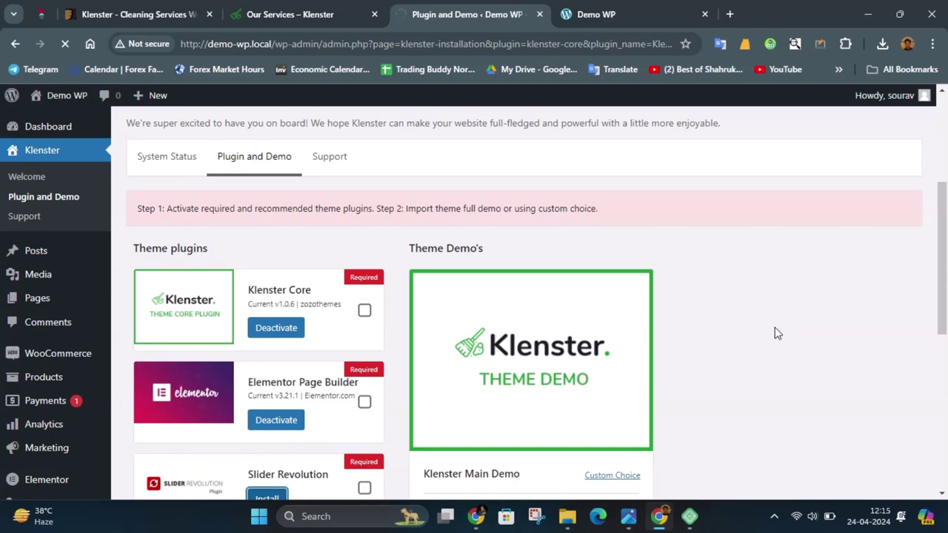
Step: Switch to File Explorer, check the plugins folder inside klenster-wp, and return to the Chrome window
left_click(567, 516)
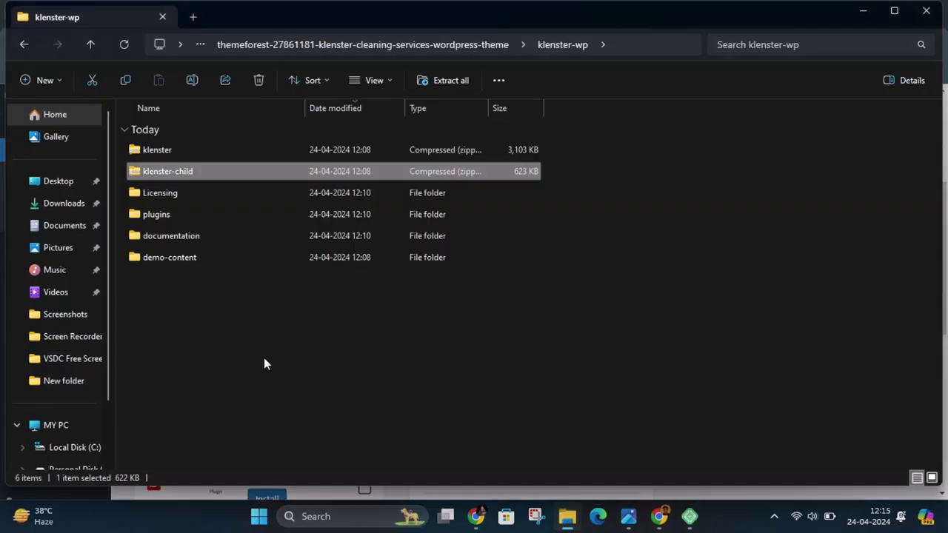
double_click(191, 221)
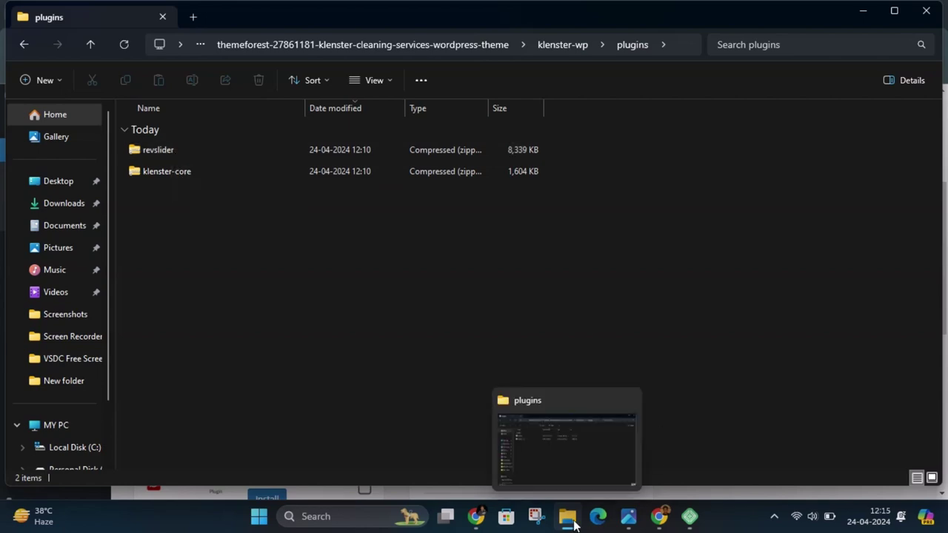
left_click(659, 515)
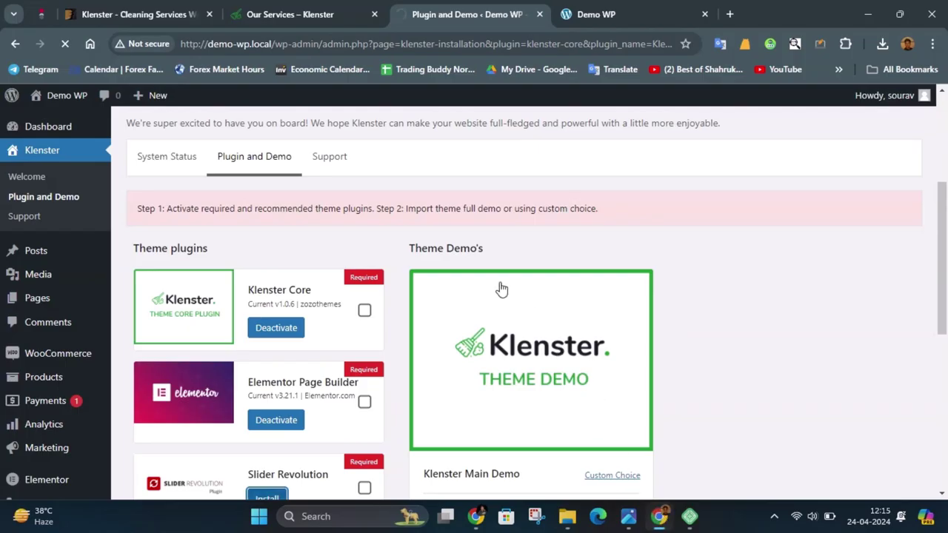
Step: Leave the pending Slider Revolution installation and open the list of installed plugins
scroll(502, 289, "down", 3)
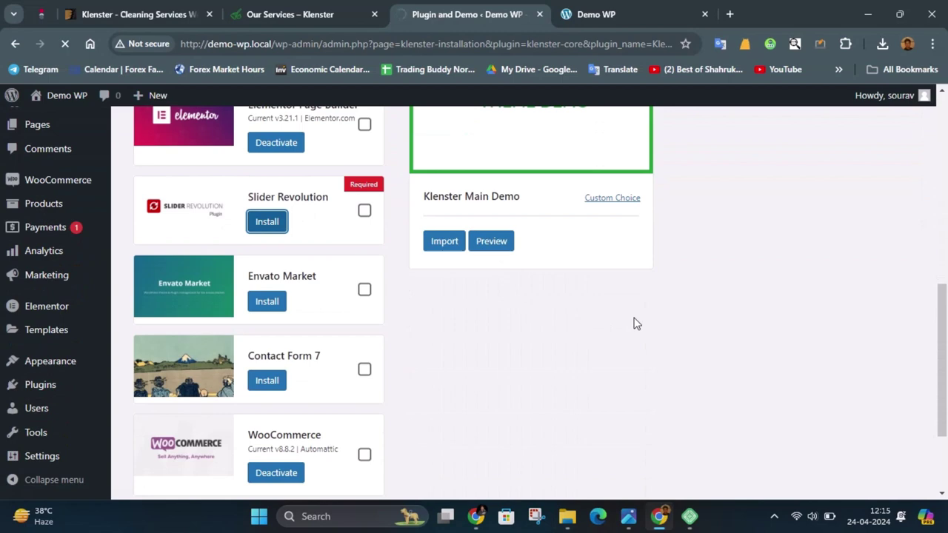
scroll(634, 324, "up", 3)
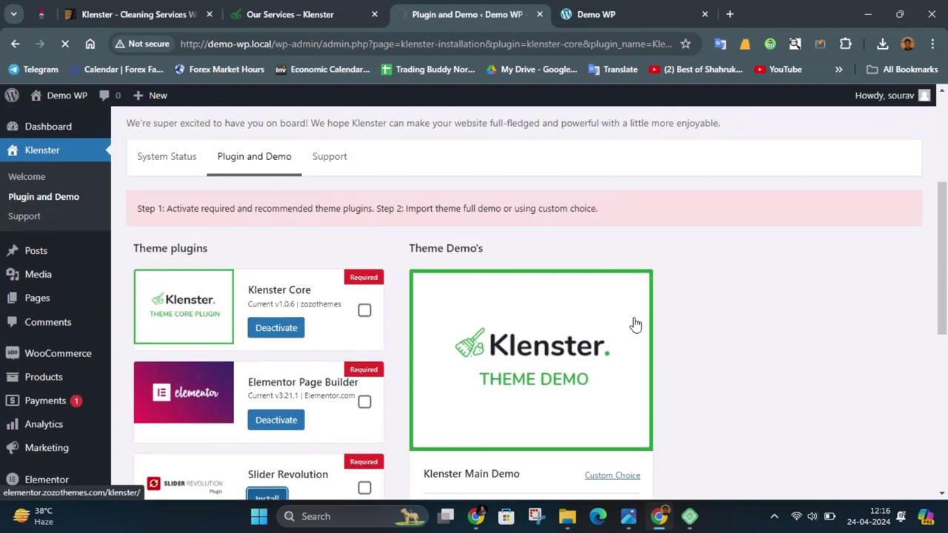
scroll(38, 377, "down", 2)
mouse_move(122, 390)
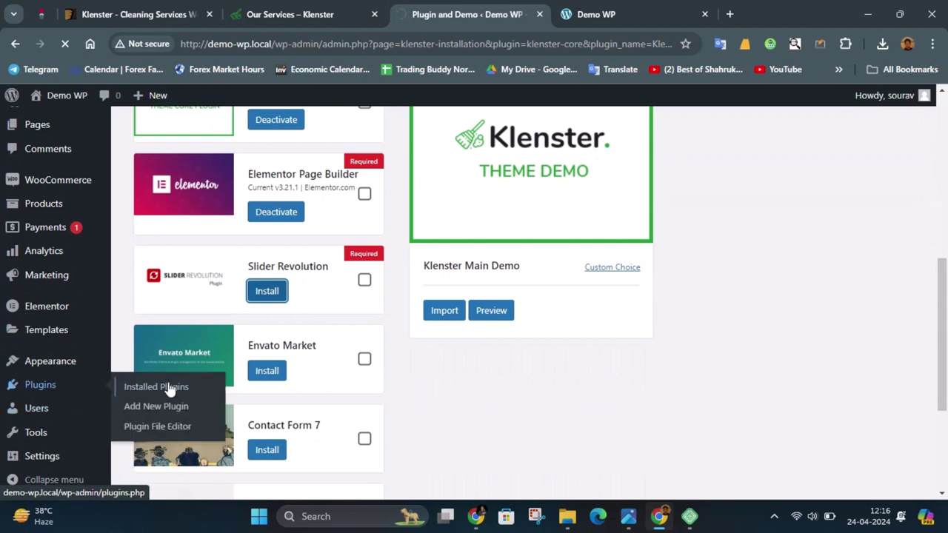
left_click(169, 387)
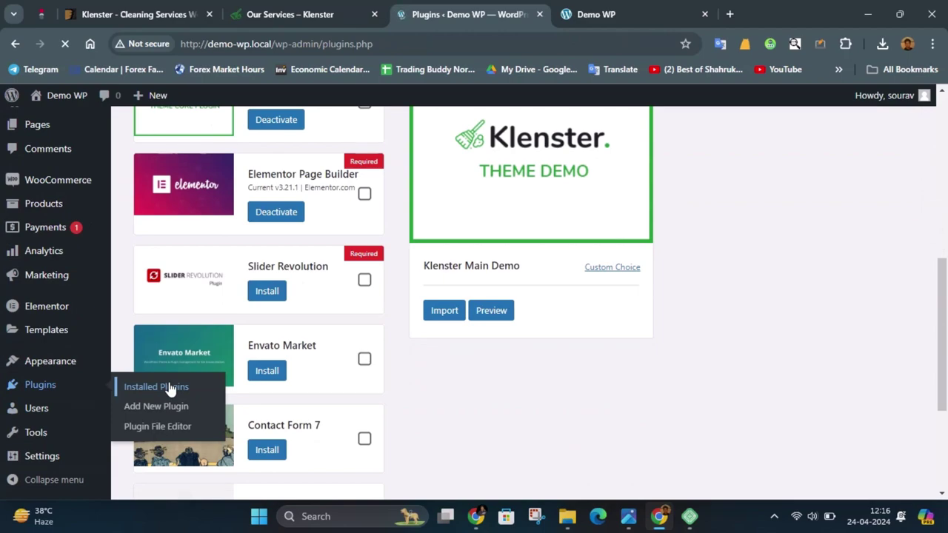
Step: Activate the Slider Revolution plugin in the installed plugins list and dismiss its welcome window
scroll(344, 354, "down", 10)
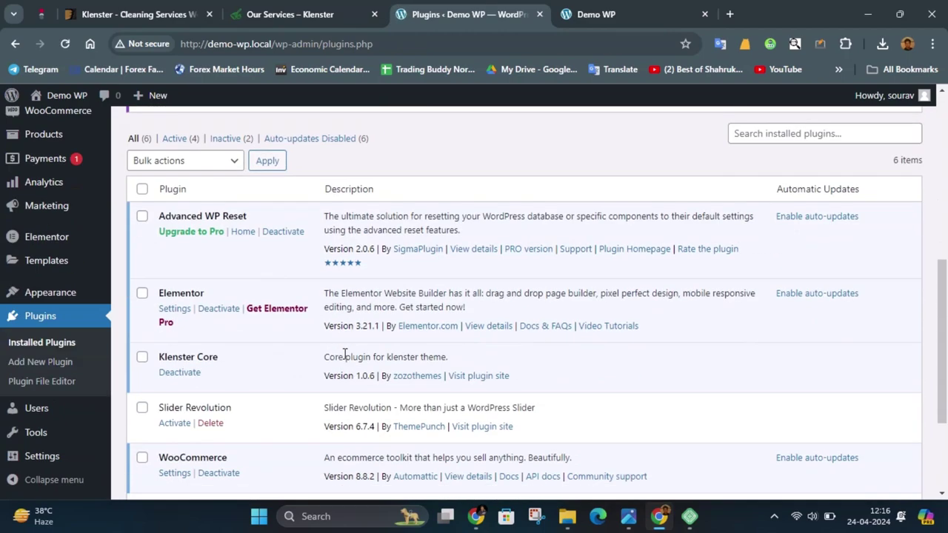
left_click(176, 287)
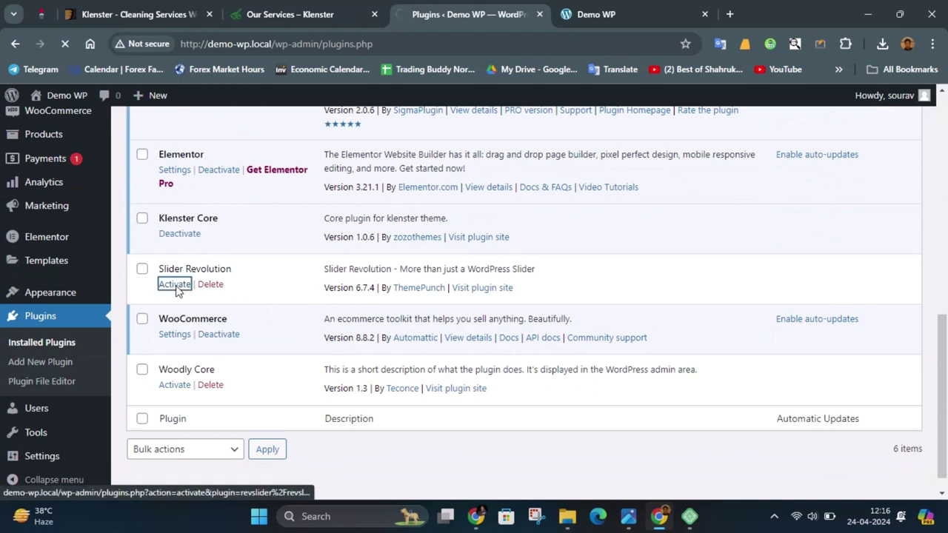
scroll(362, 289, "up", 3)
scroll(362, 289, "down", 2)
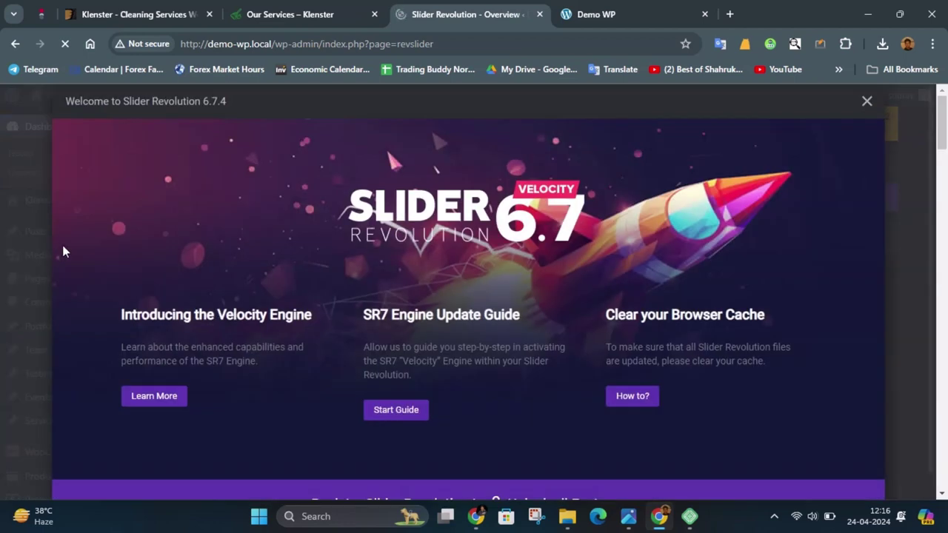
left_click(866, 100)
Step: Return to the Klenster Plugin and Demo page and open the custom import choices for Klenster Main Demo
mouse_move(44, 200)
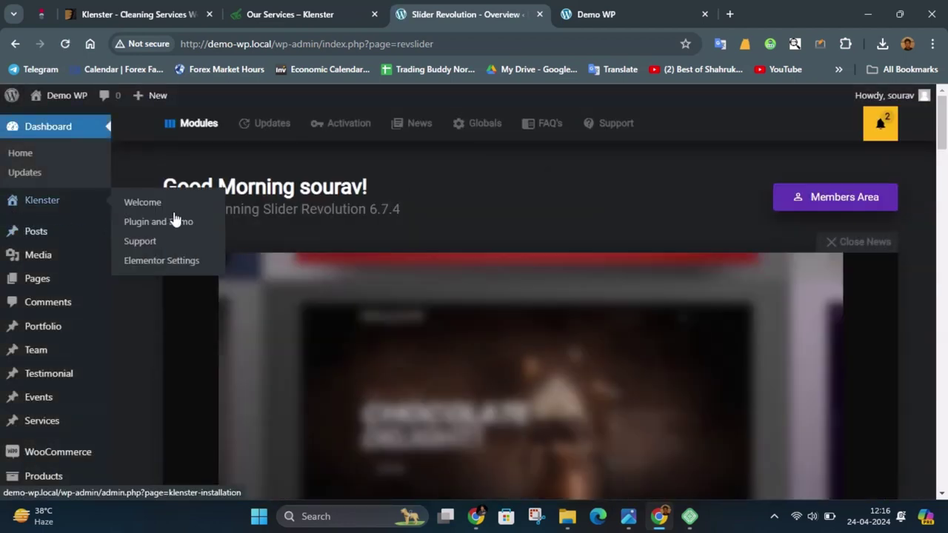
left_click(183, 222)
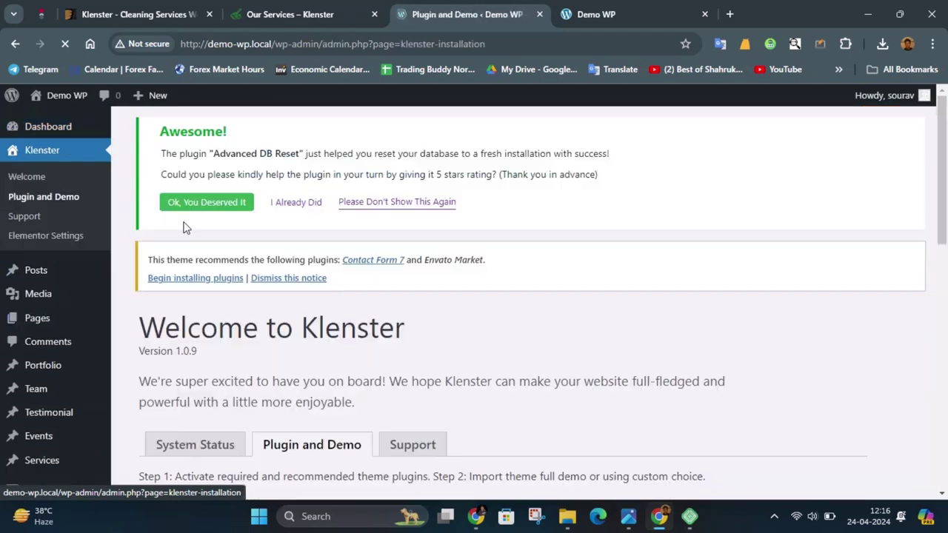
scroll(400, 310, "down", 1)
scroll(397, 309, "down", 7)
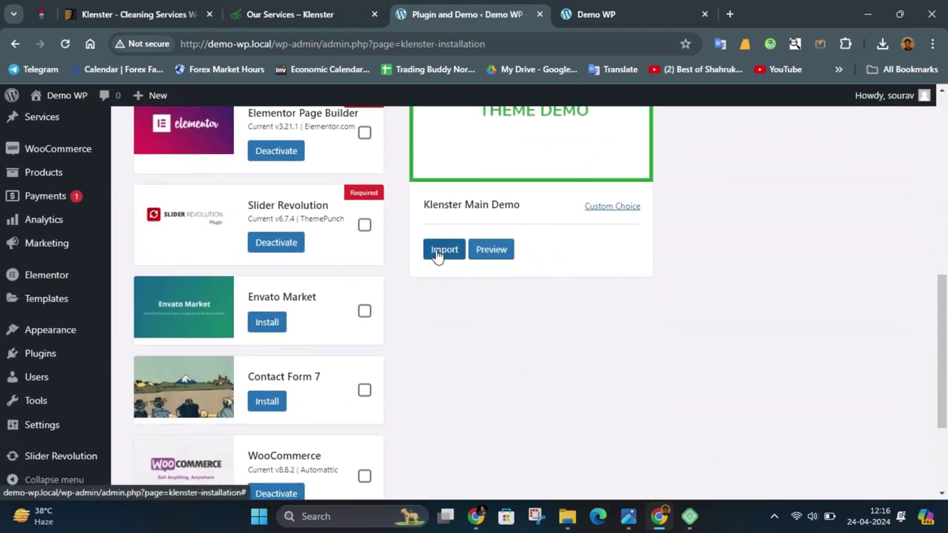
left_click(598, 206)
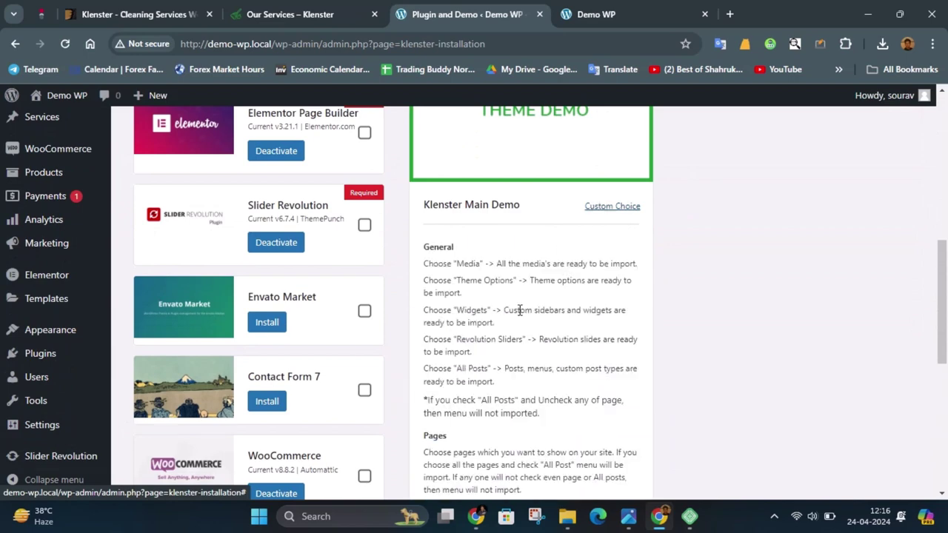
Step: Look through the demo pages offered for import and select the Home page
scroll(489, 348, "down", 5)
scroll(557, 297, "down", 5)
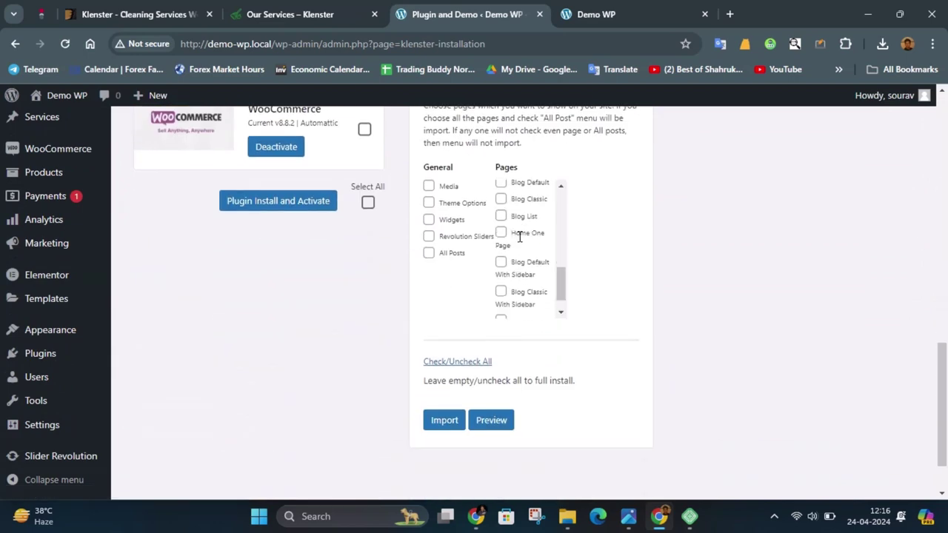
scroll(511, 257, "up", 5)
scroll(622, 283, "up", 2)
scroll(624, 285, "down", 1)
left_click(501, 256)
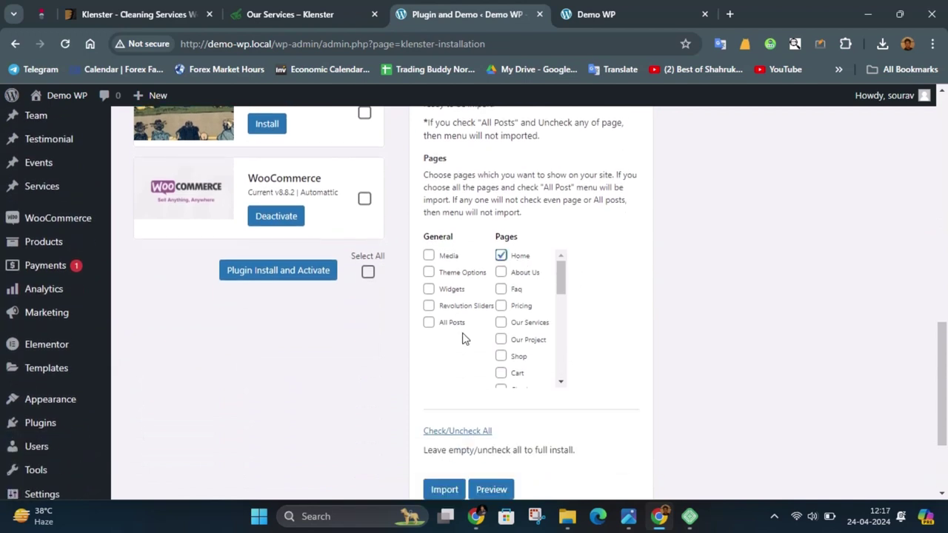
Step: Include all general demo content in the import: Media, Theme Options, Widgets, Revolution Sliders and All Posts
scroll(465, 337, "down", 2)
scroll(465, 338, "up", 2)
left_click(429, 255)
left_click(429, 272)
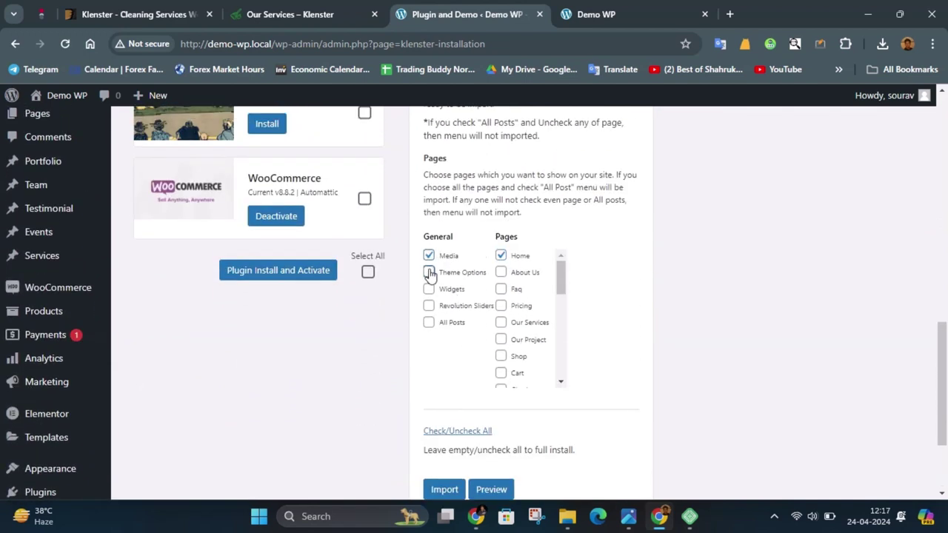
left_click(429, 288)
left_click(429, 305)
left_click(429, 322)
Step: Add the Shop, Cart, Checkout and My account pages to the demo import selection
scroll(437, 329, "down", 1)
left_click(500, 286)
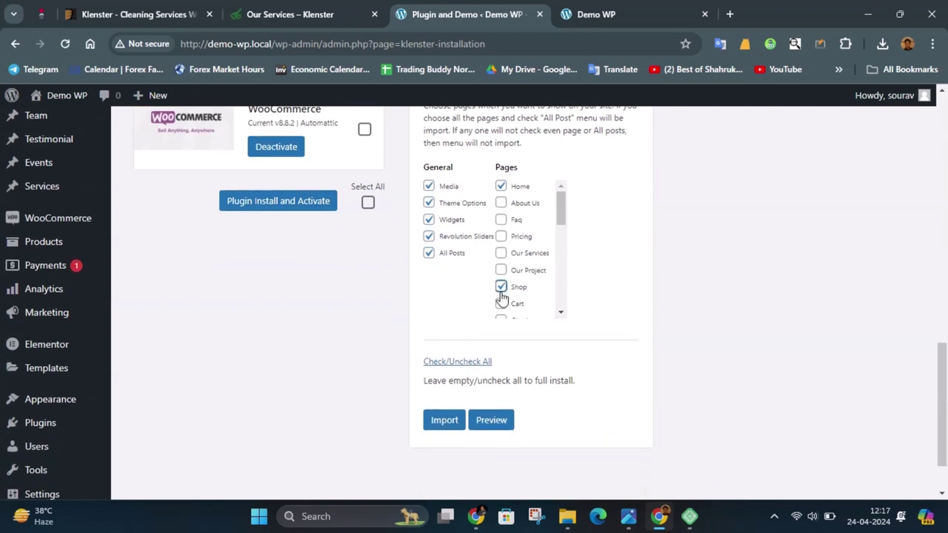
scroll(533, 288, "down", 1)
left_click(500, 251)
left_click(500, 234)
left_click(502, 269)
scroll(510, 274, "down", 1)
scroll(516, 265, "down", 2)
scroll(538, 290, "up", 4)
Step: Import the selected Klenster Main Demo content and agree to regenerate the thumbnails in a new tab
left_click(444, 422)
left_click(444, 368)
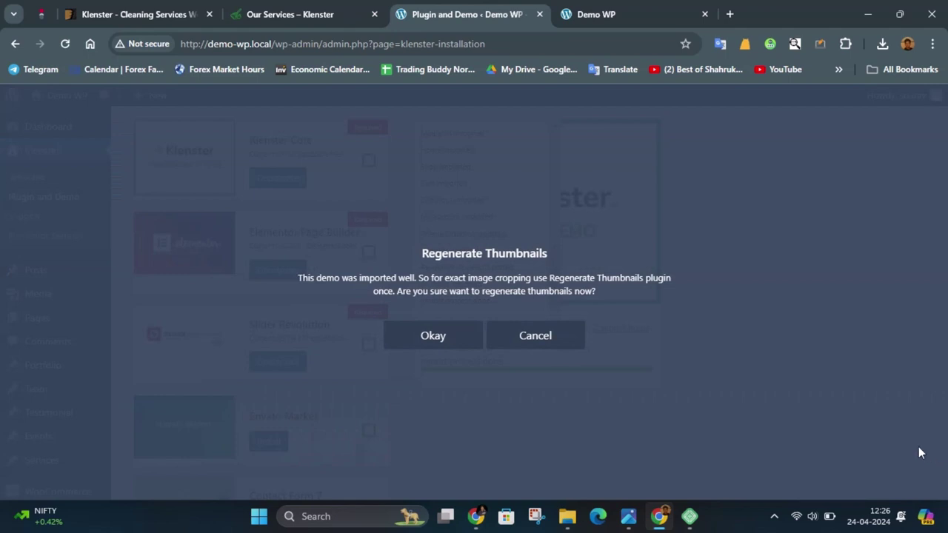
left_click(429, 341)
left_click(423, 13)
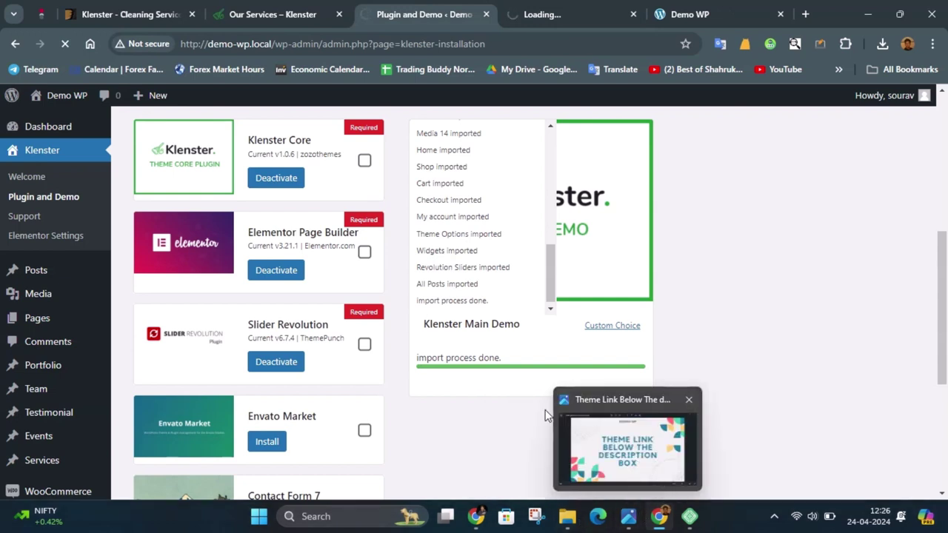
left_click(610, 14)
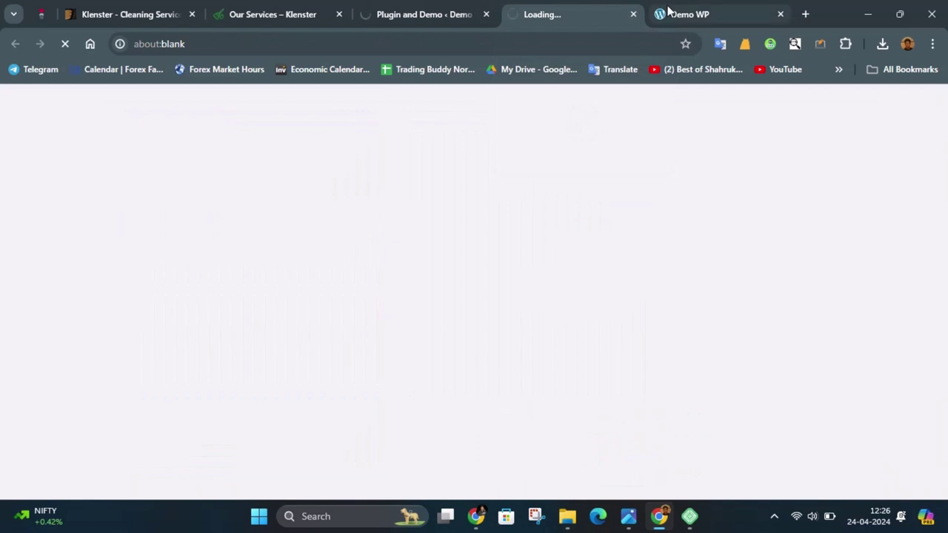
Step: Switch to the Demo WP front-end tab and reload the site's homepage
left_click(669, 12)
left_click(65, 44)
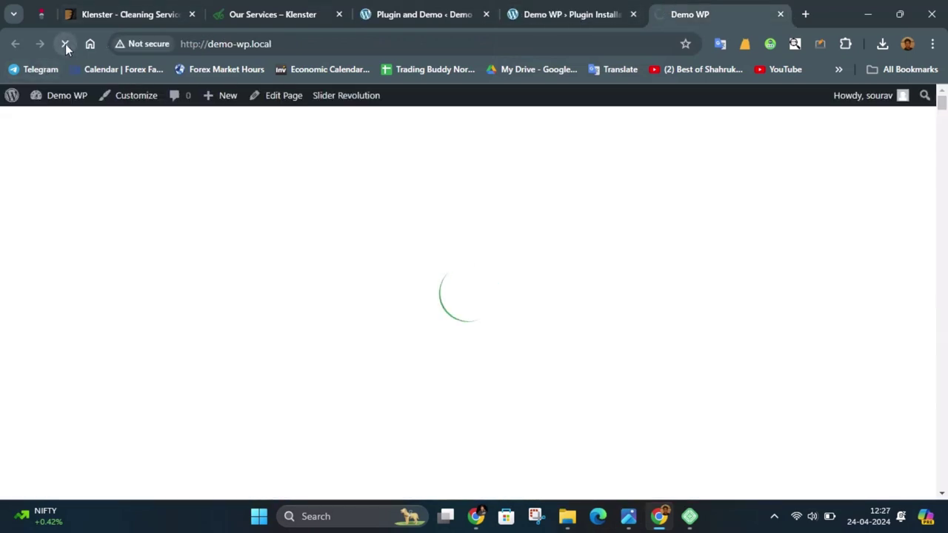
left_click(65, 43)
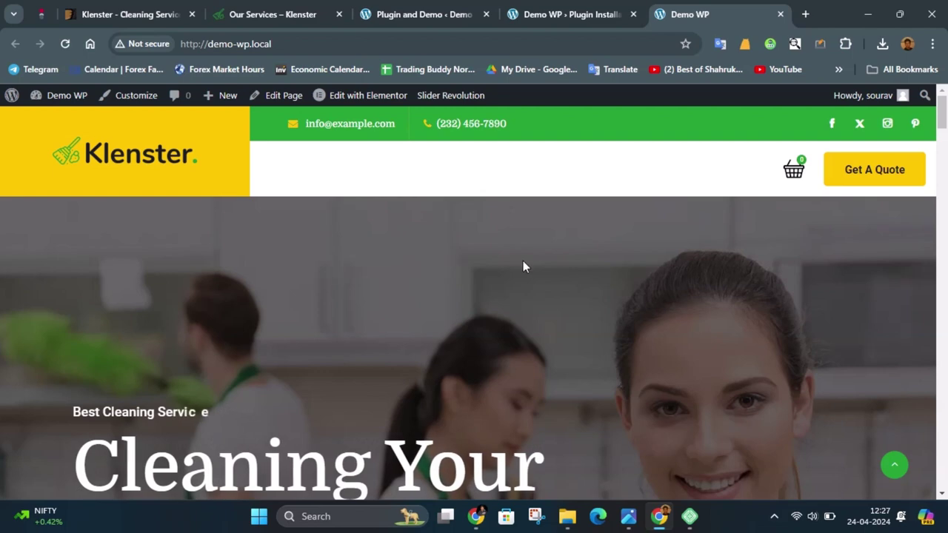
Step: Examine the sections of the imported Klenster homepage, from the header slider down to the news feeds and back
scroll(523, 264, "down", 8)
scroll(523, 263, "down", 9)
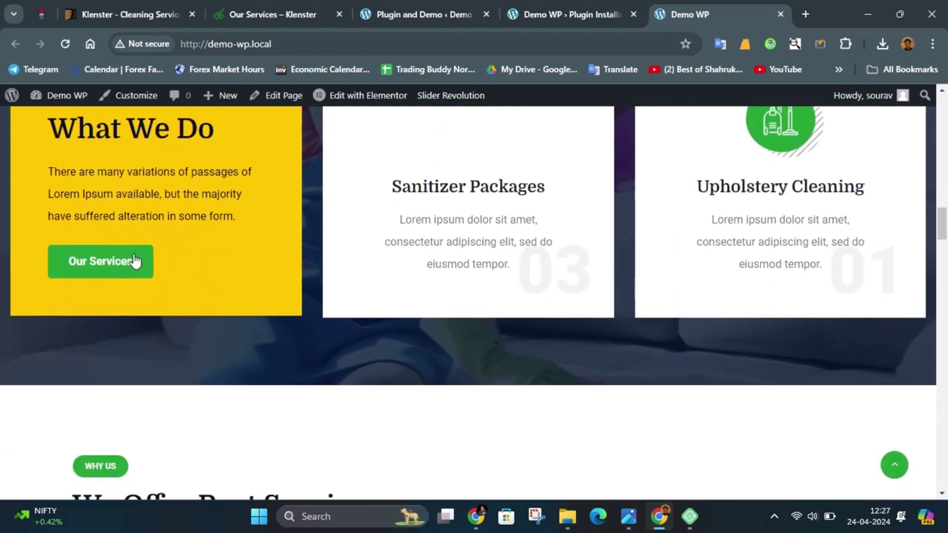
scroll(502, 289, "down", 4)
scroll(501, 289, "down", 10)
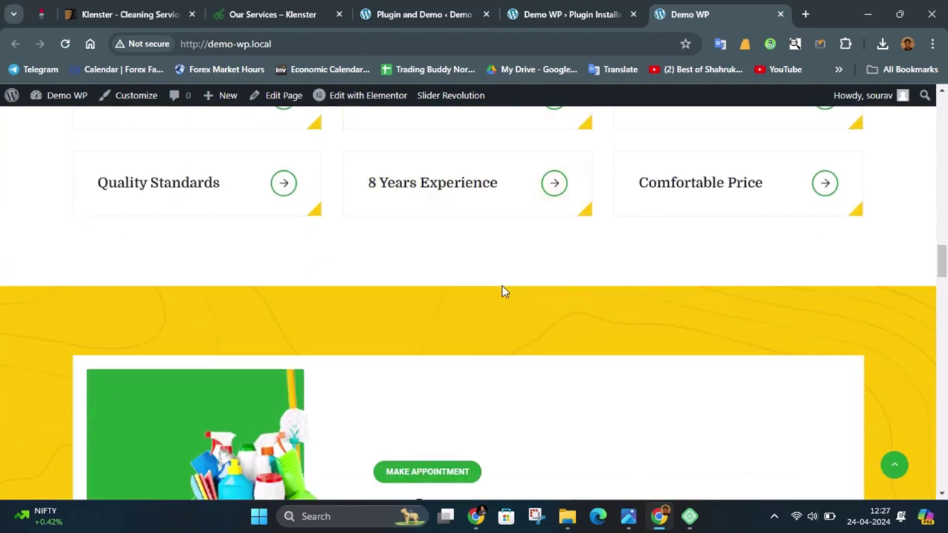
scroll(507, 290, "down", 15)
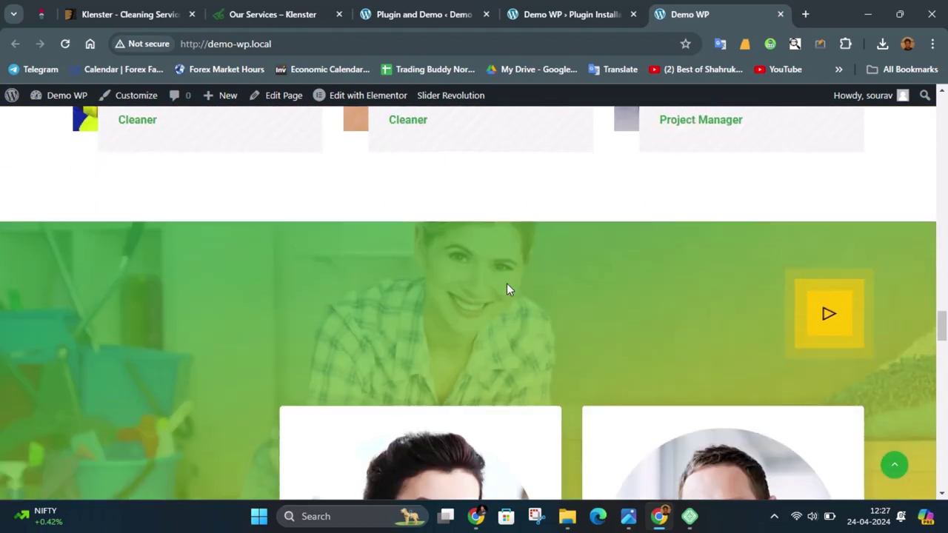
scroll(508, 285, "down", 12)
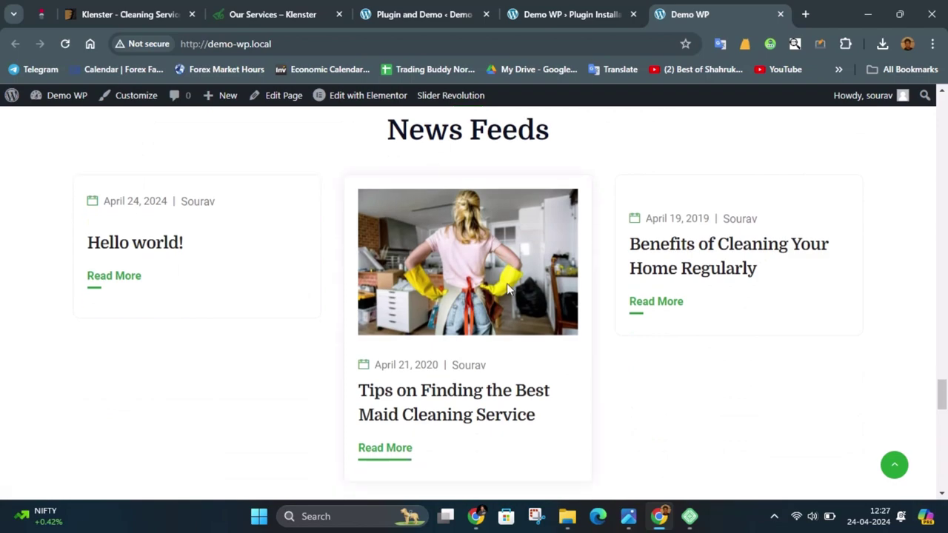
scroll(507, 289, "down", 2)
scroll(454, 301, "up", 15)
scroll(456, 307, "up", 15)
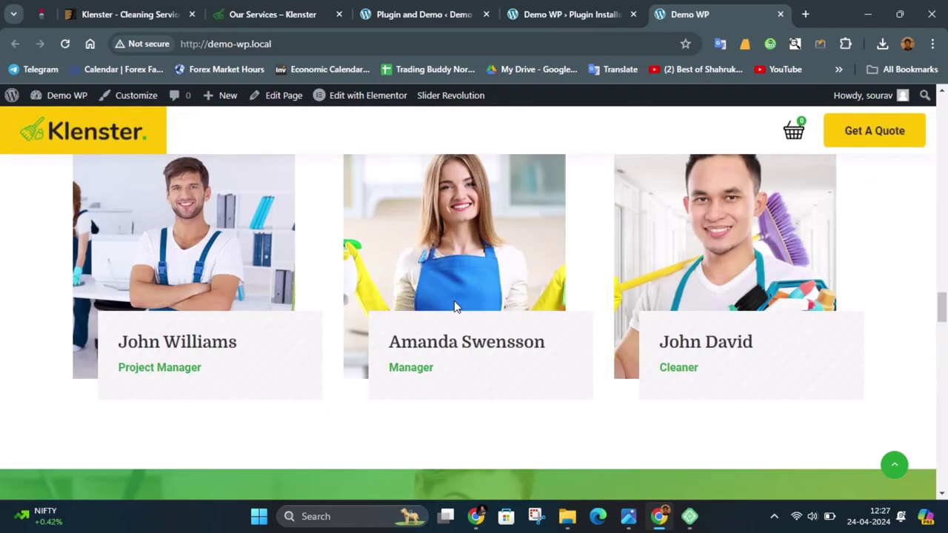
scroll(456, 305, "up", 8)
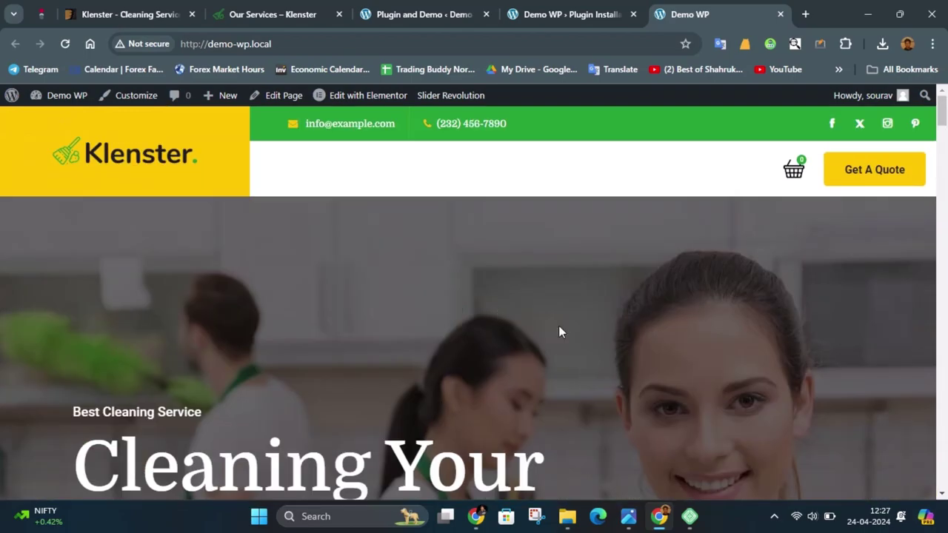
scroll(602, 324, "down", 4)
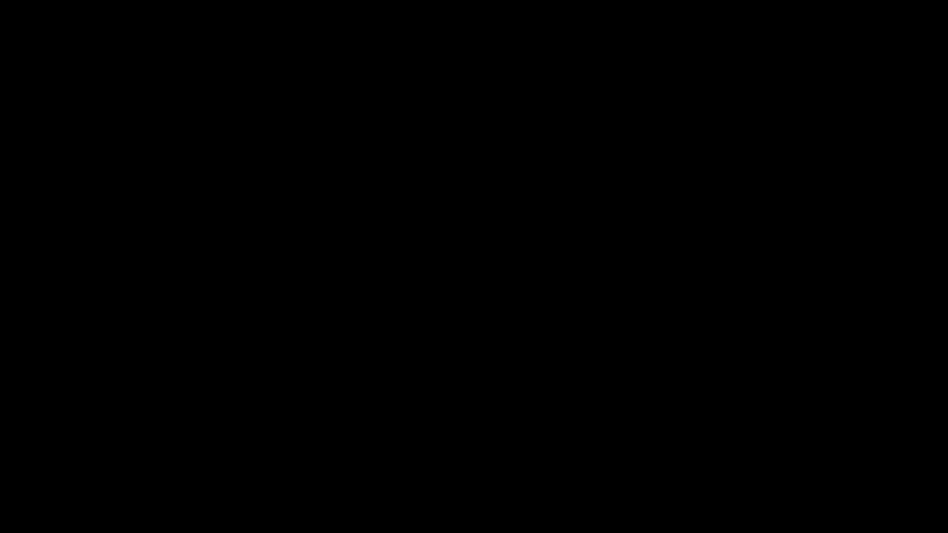